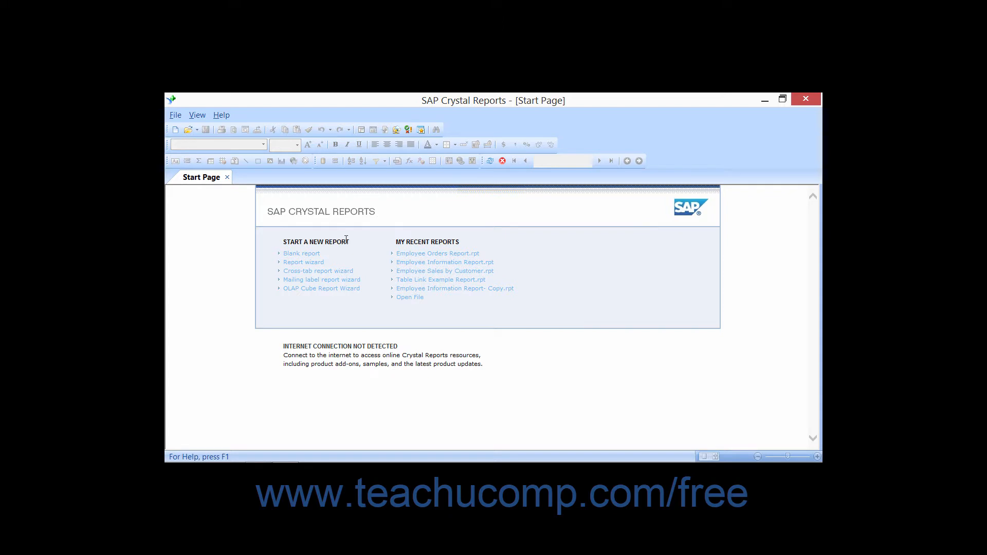
- Start a new standard report with the report creation wizard
left_click(176, 116)
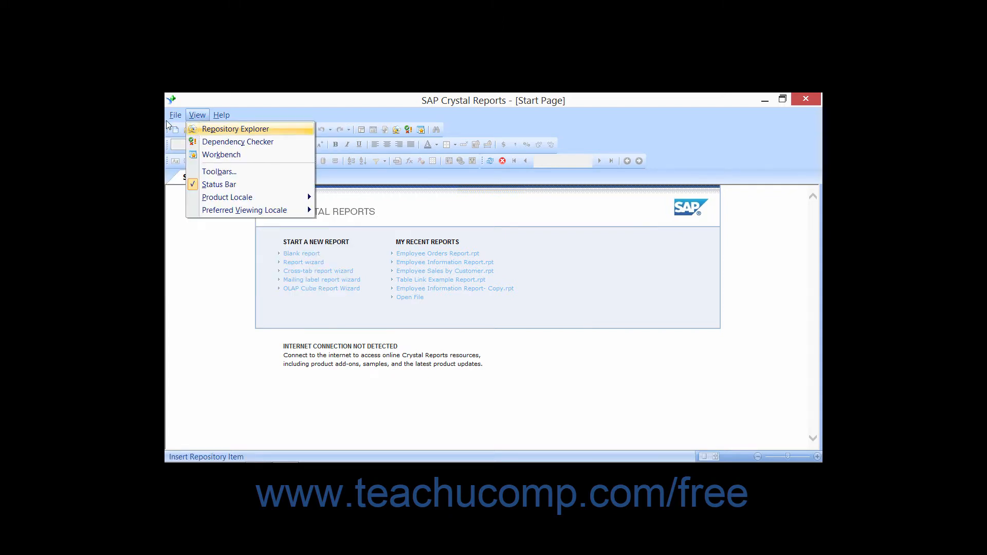
mouse_move(187, 132)
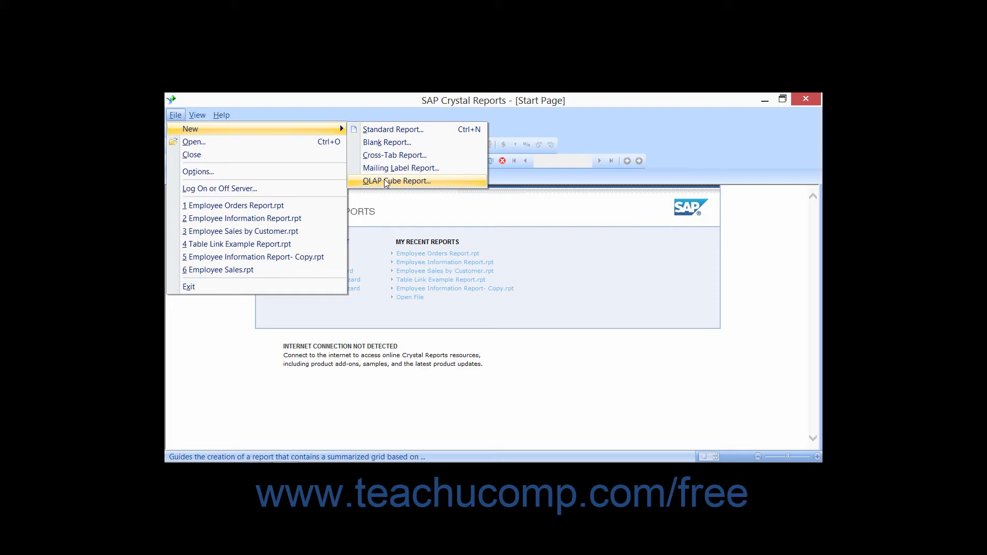
left_click(392, 131)
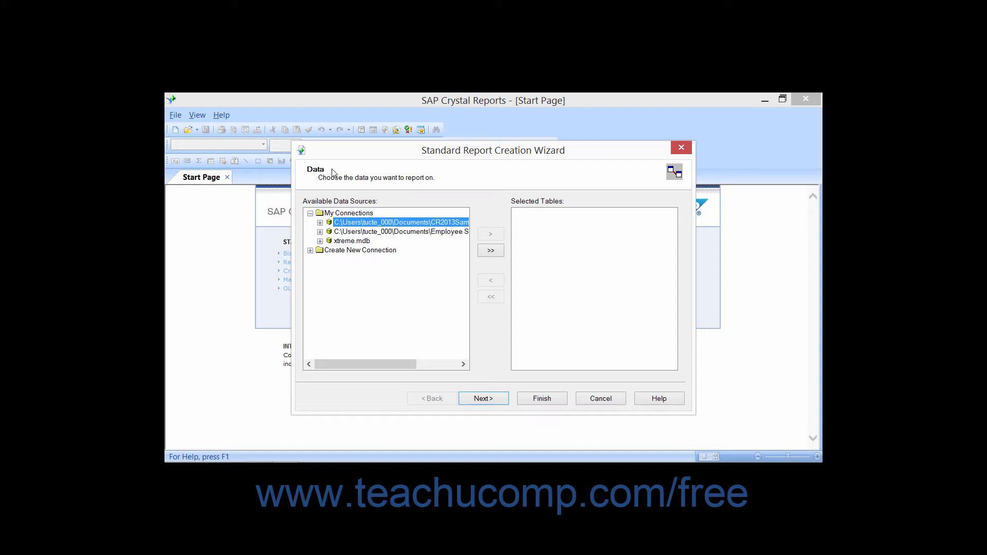
- Add the Inventory, Orders and Orders Detail tables from the xtreme.mdb connection to the report and continue to table linking
left_click(353, 242)
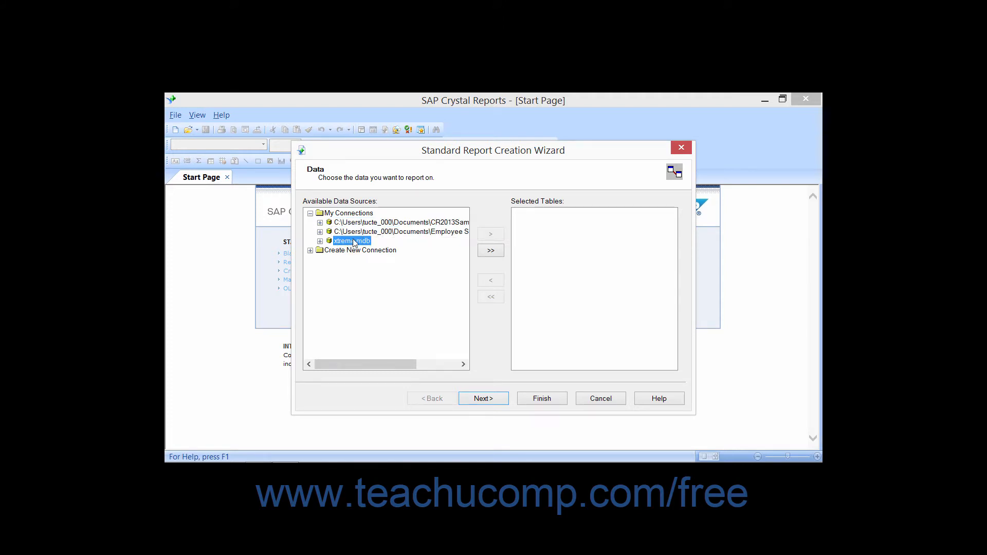
left_click(320, 242)
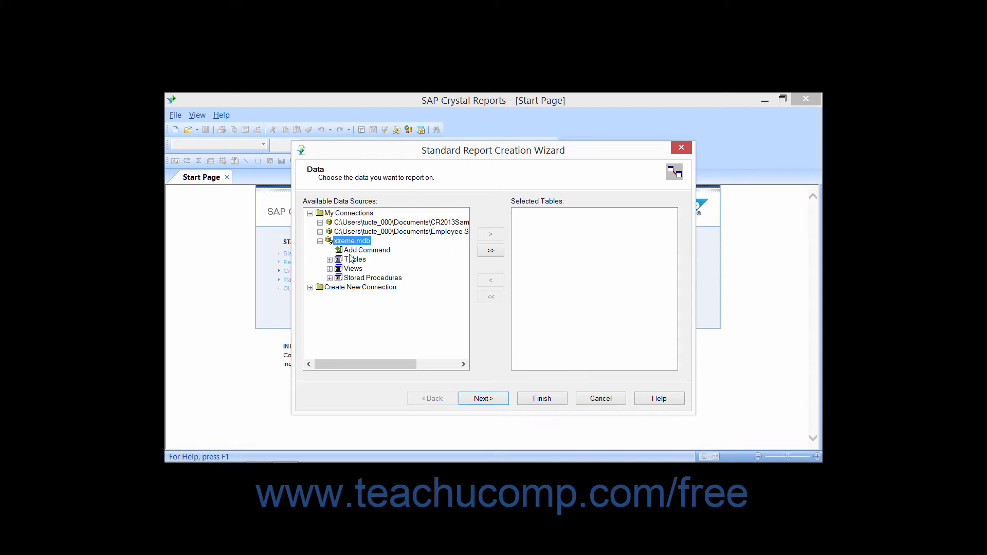
left_click(330, 259)
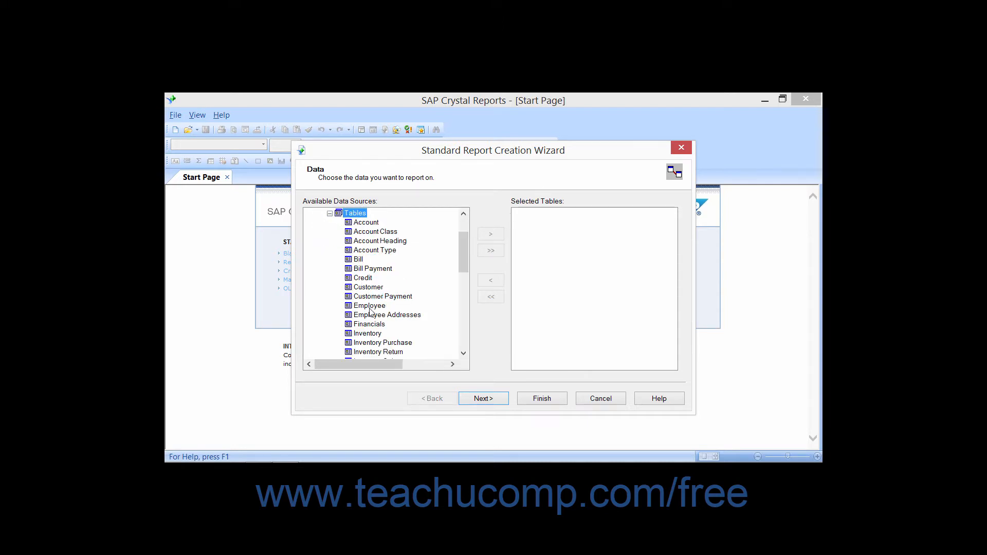
left_click(368, 334)
left_click(490, 235)
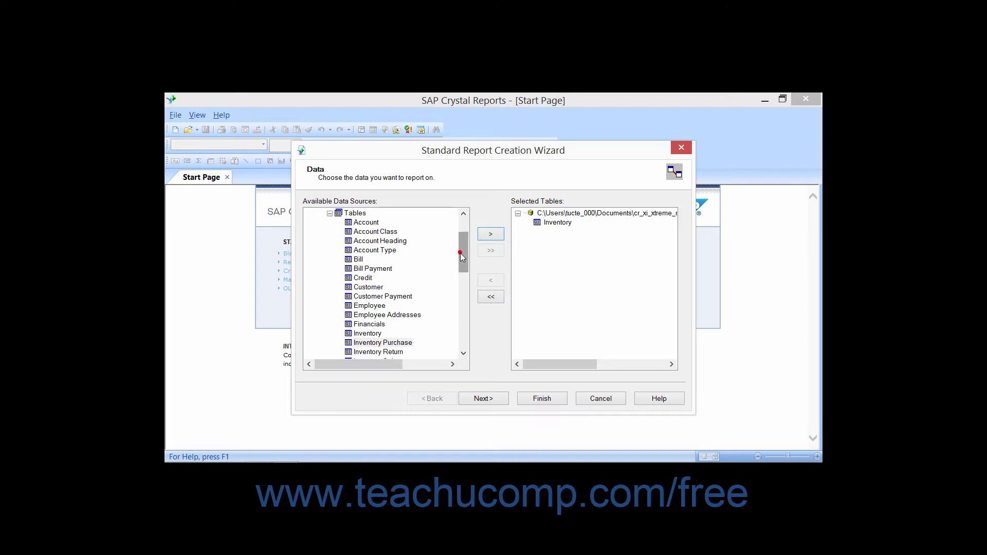
left_click_drag(461, 253, 460, 291)
left_click(365, 325)
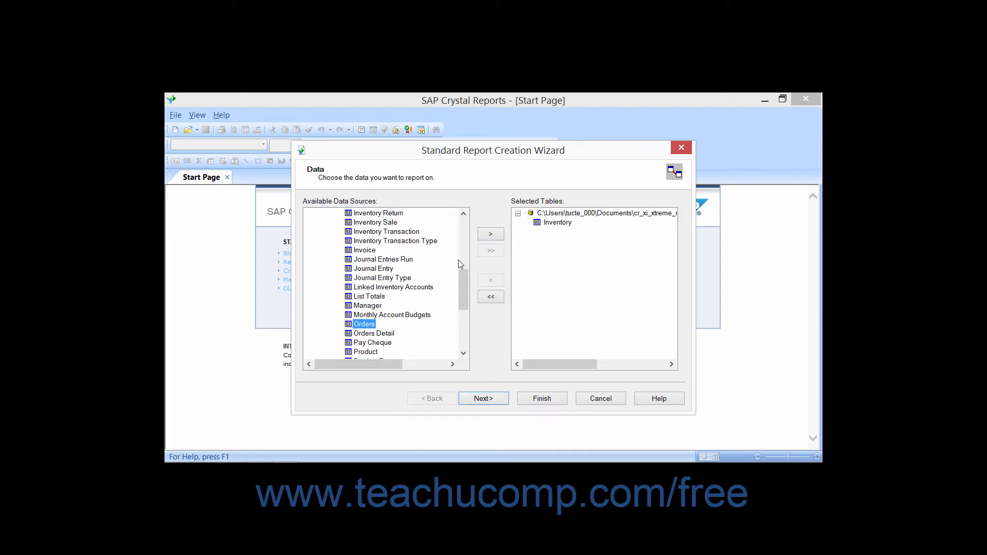
left_click(491, 234)
left_click(400, 334)
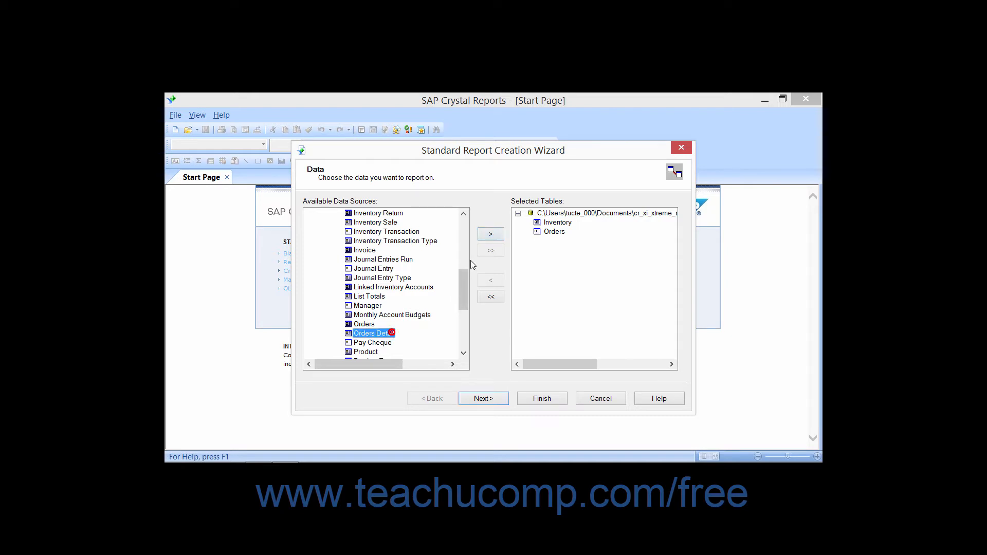
left_click(490, 234)
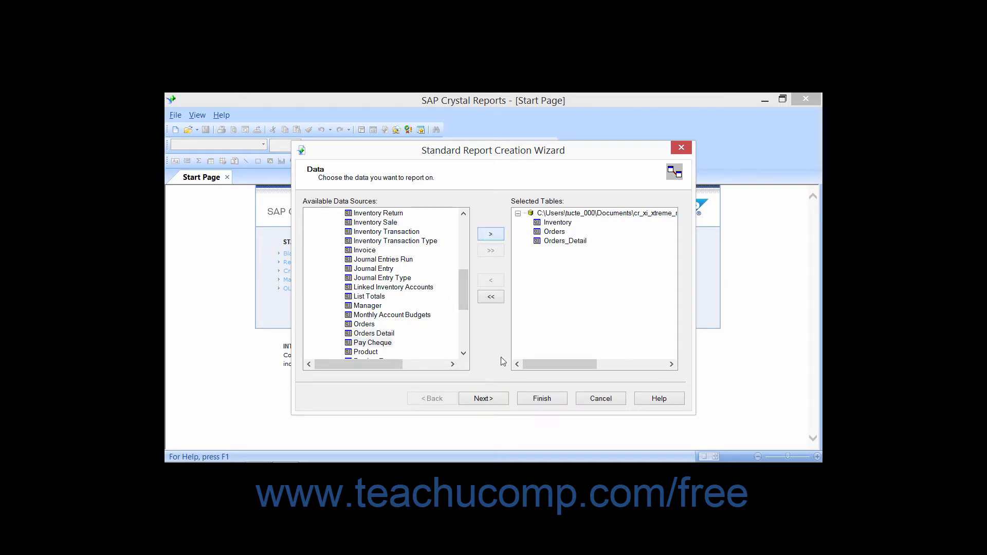
left_click(485, 404)
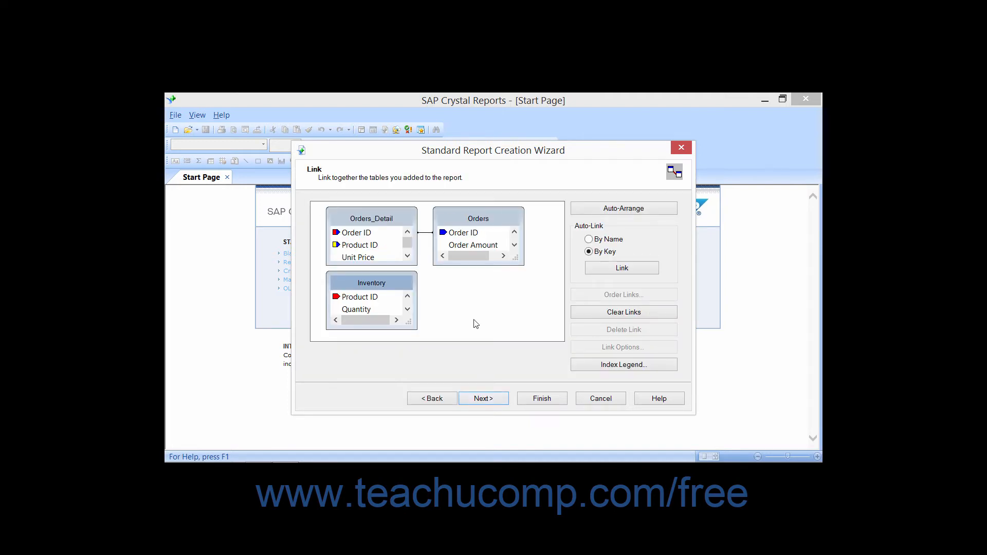
- Link Inventory's Product ID to Orders_Detail's Product ID, and arrange the tables in a row as Inventory, Orders_Detail, Orders
left_click(322, 175)
left_click_drag(372, 296, 366, 245)
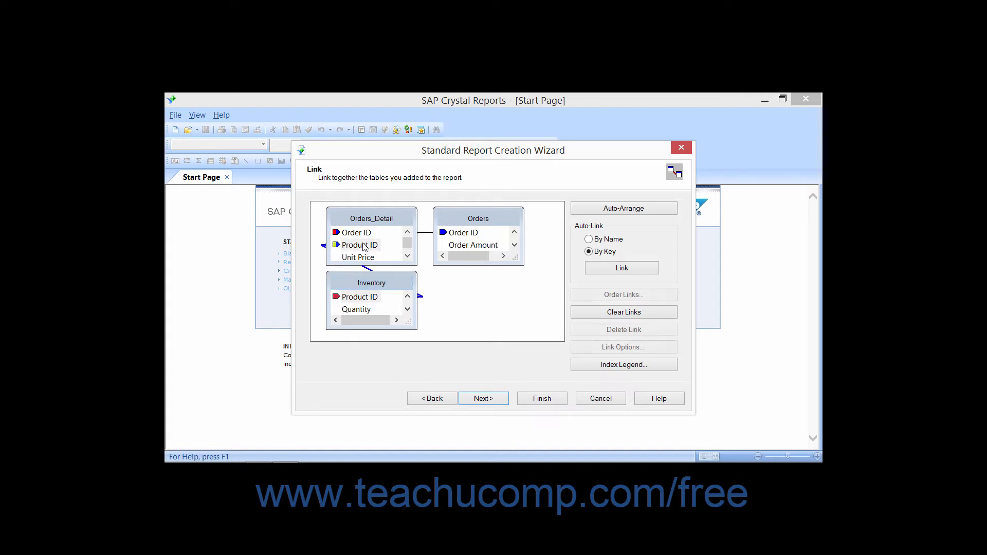
left_click_drag(450, 220, 489, 222)
left_click_drag(390, 219, 451, 218)
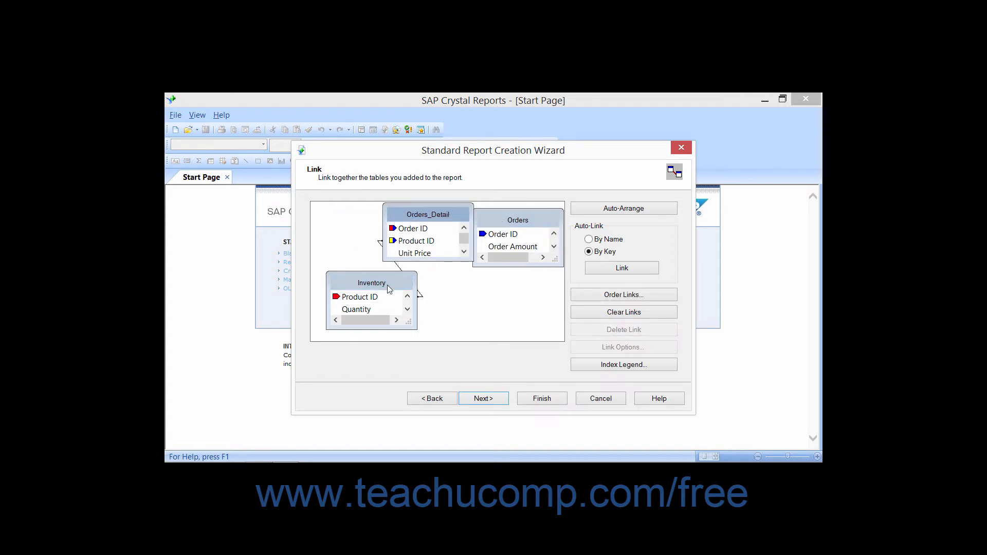
left_click_drag(389, 287, 344, 226)
left_click_drag(497, 220, 507, 220)
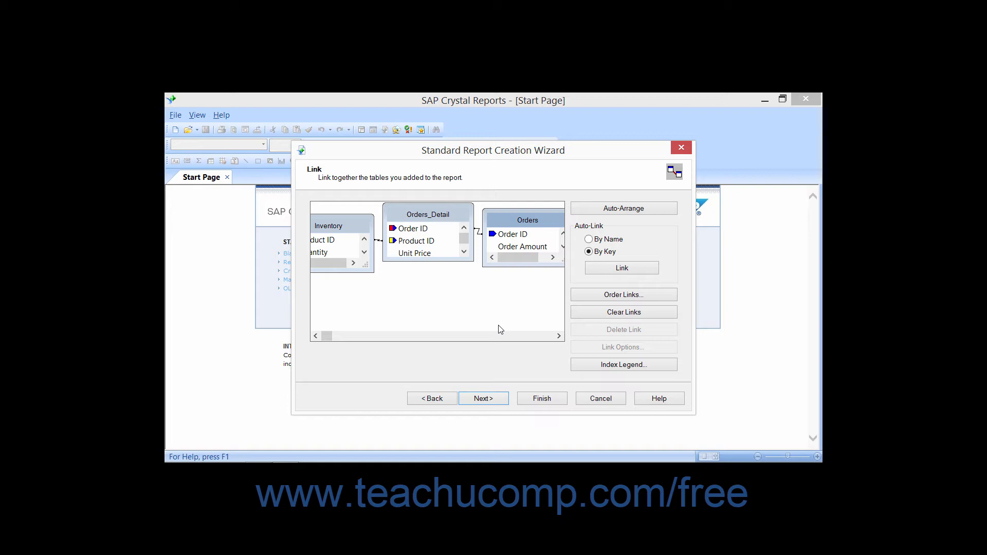
left_click(497, 397)
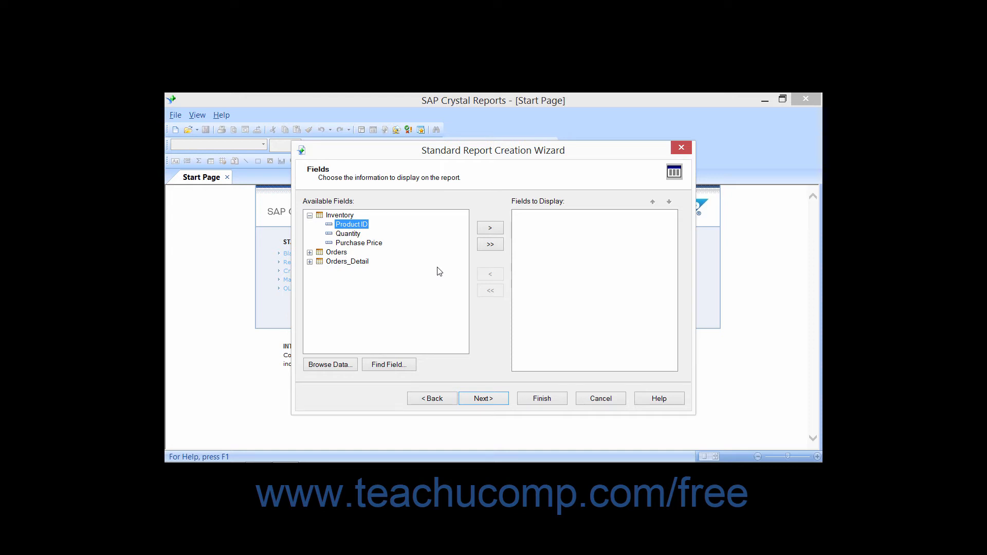
- Add the Order ID and Order Date fields from the Orders table to the report's displayed fields
left_click(310, 253)
left_click(357, 244)
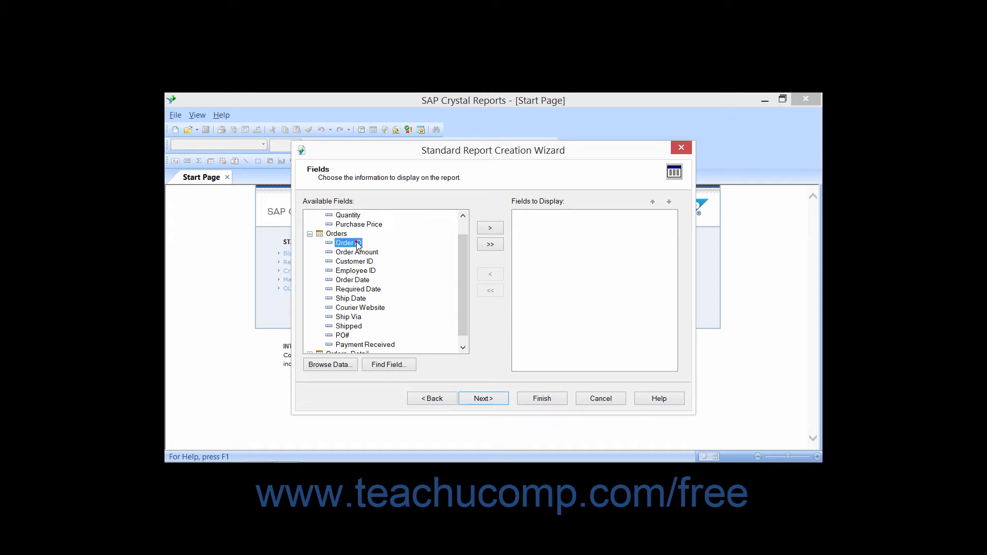
left_click(489, 228)
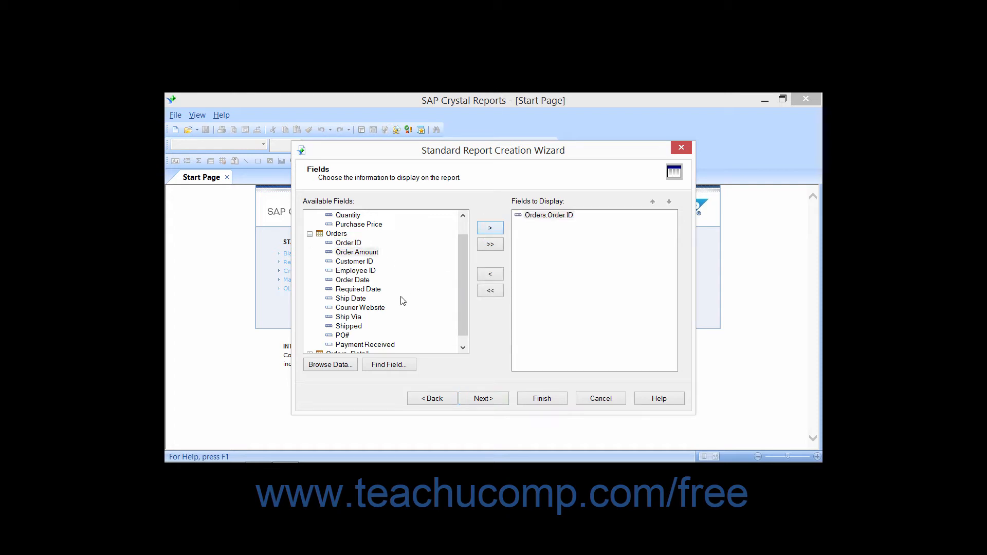
left_click(366, 279)
left_click(483, 228)
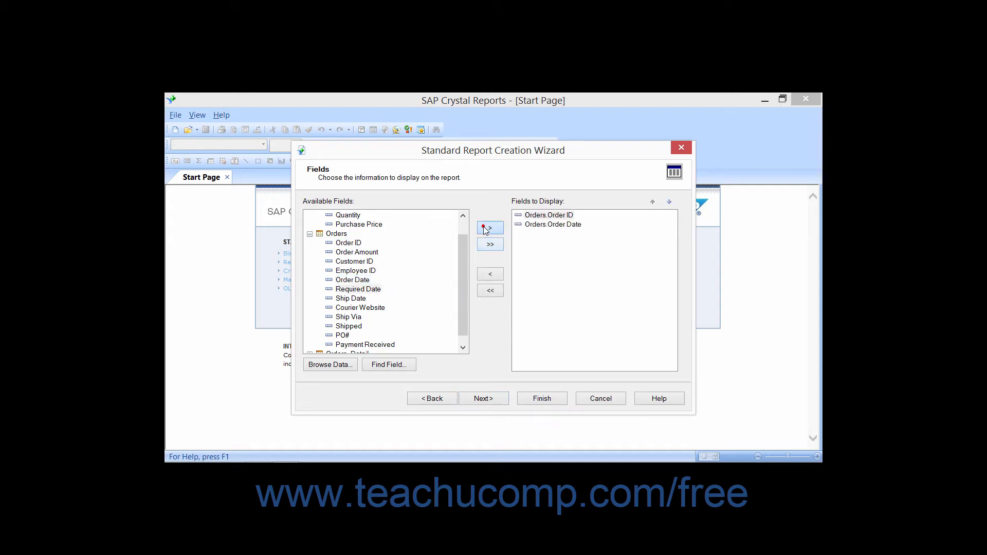
- Add the Unit Price and Quantity fields from the Orders_Detail table to the displayed fields
left_click_drag(461, 255, 464, 290)
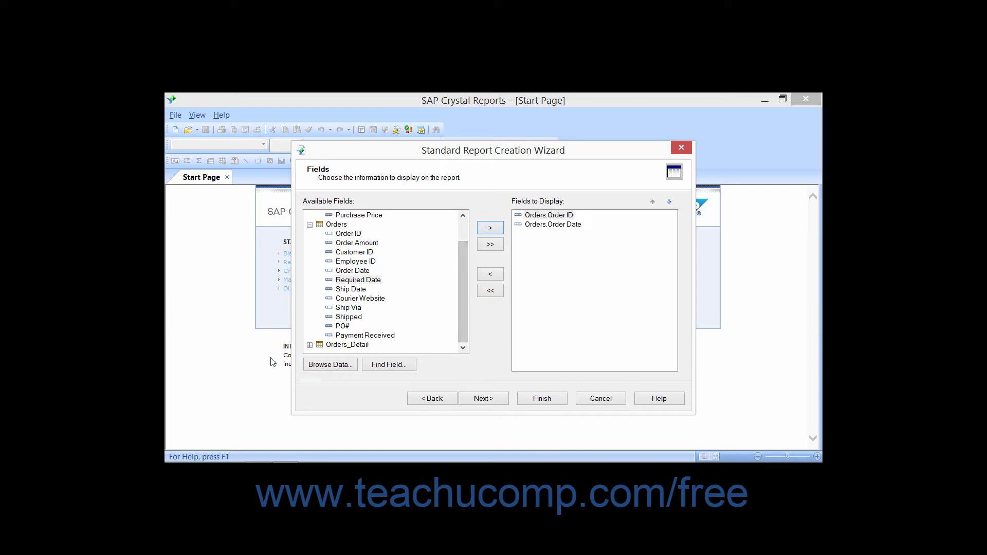
left_click(310, 345)
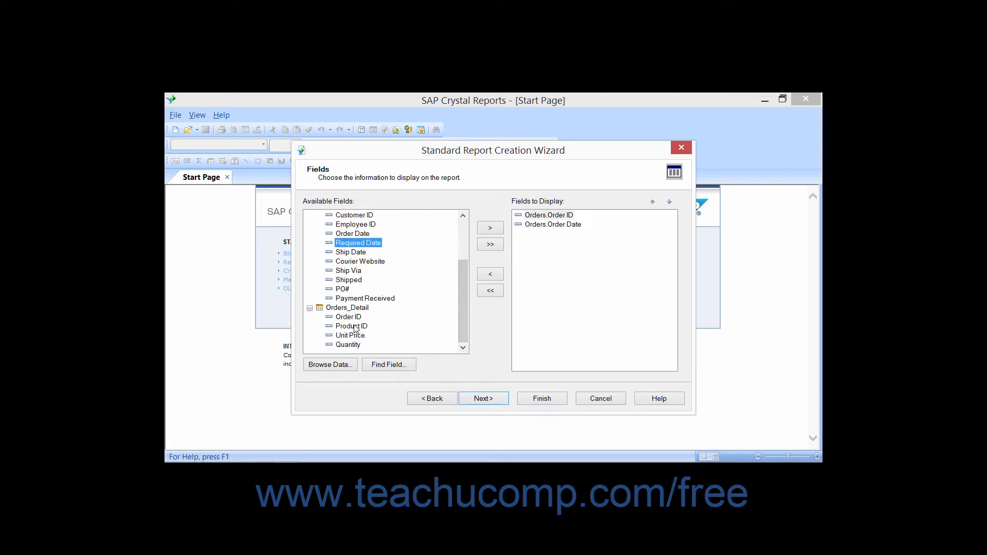
left_click(361, 339)
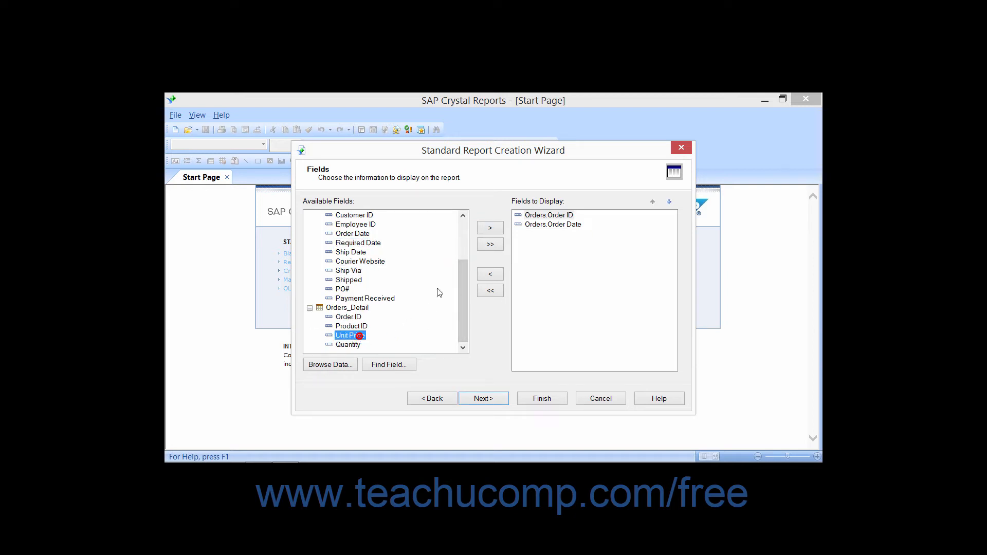
left_click(488, 229)
left_click(348, 345)
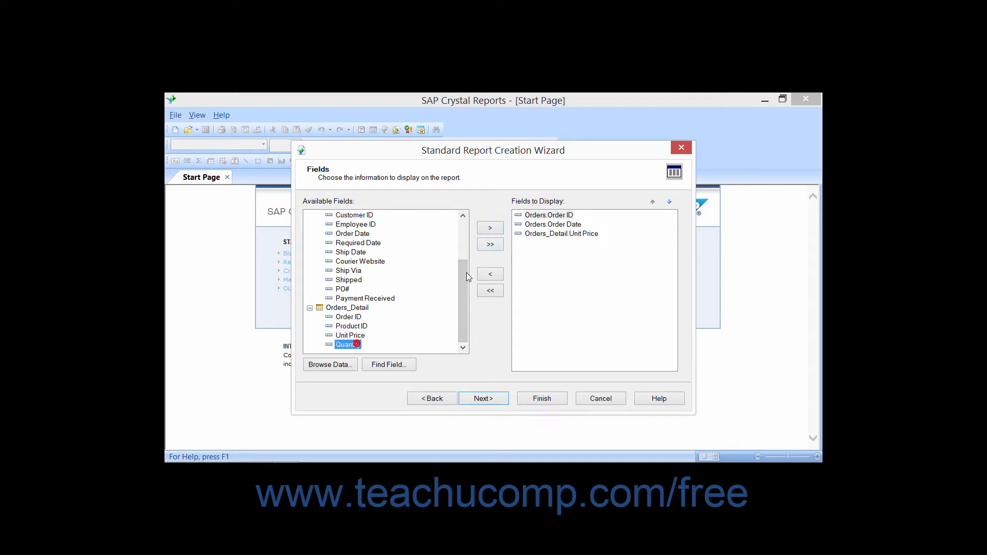
left_click(490, 228)
- Add the Inventory table's Product ID to the displayed fields and continue to the grouping options
left_click_drag(463, 288, 460, 243)
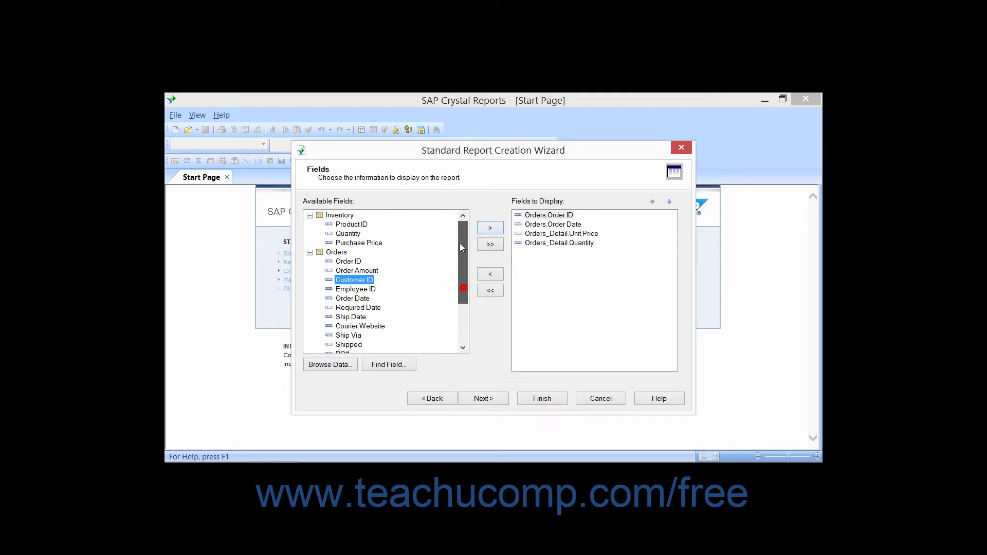
left_click(360, 224)
left_click(489, 228)
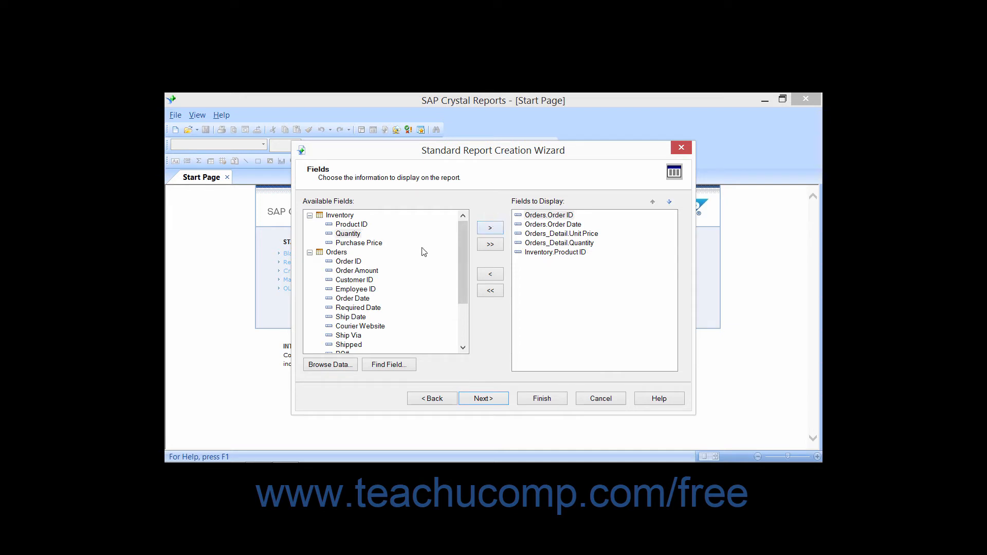
left_click(498, 399)
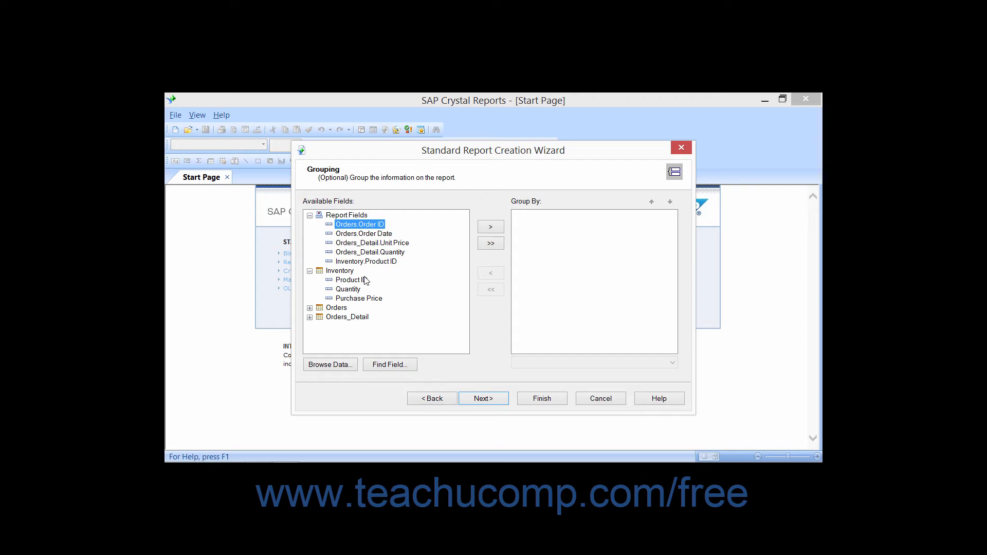
- Group the report by Orders.Order ID in ascending order
left_click(376, 224)
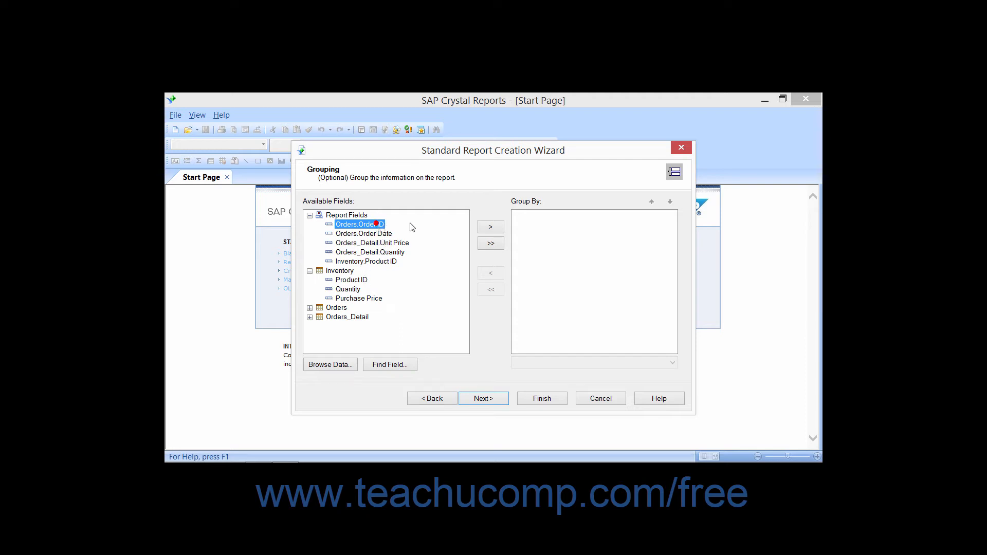
left_click(491, 227)
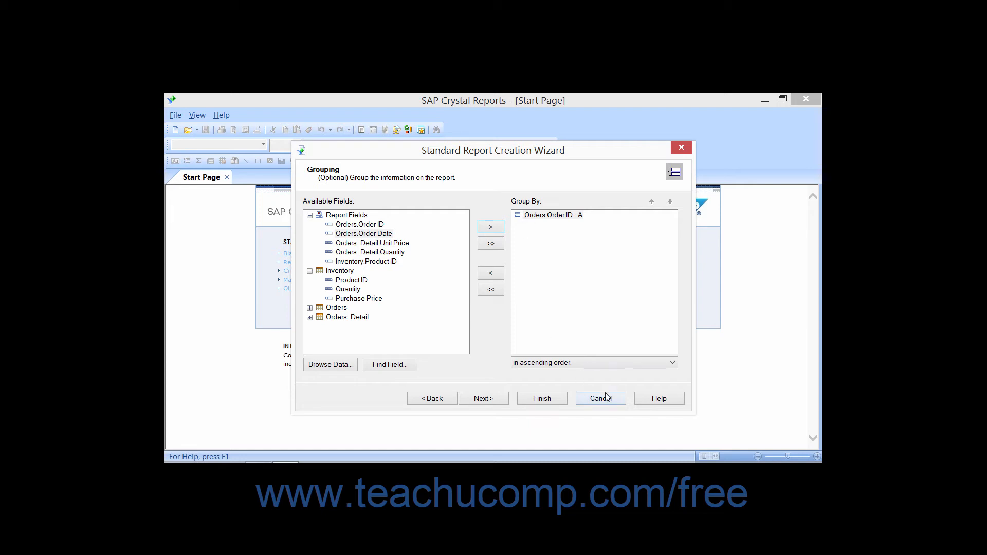
left_click(604, 363)
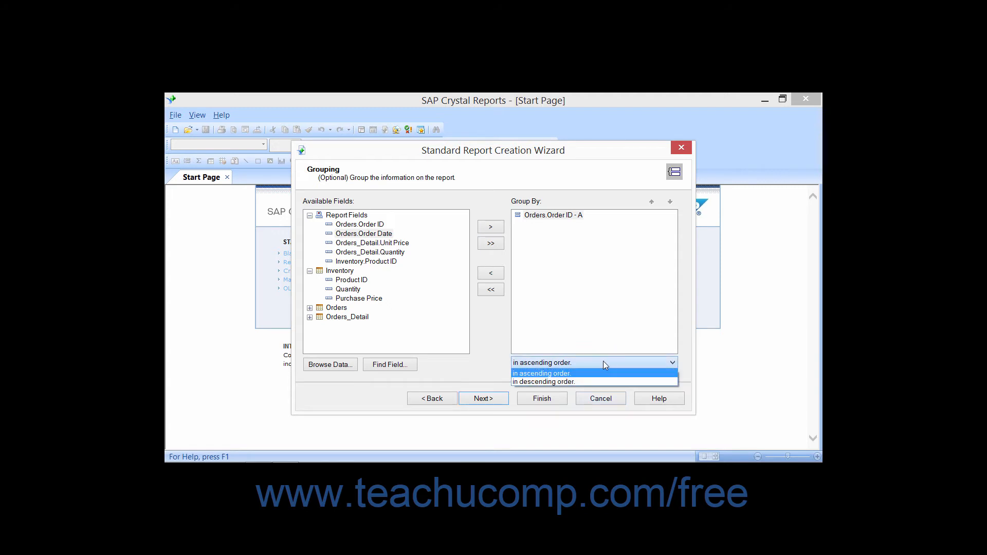
left_click(566, 374)
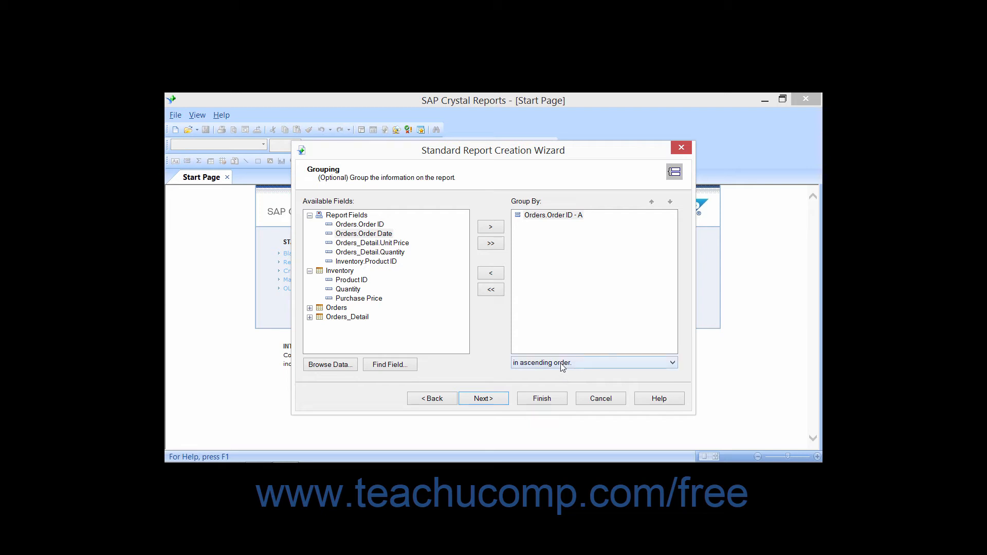
- Try Orders.Order Date as a second grouping level beneath Order ID, and remove it again
left_click(375, 233)
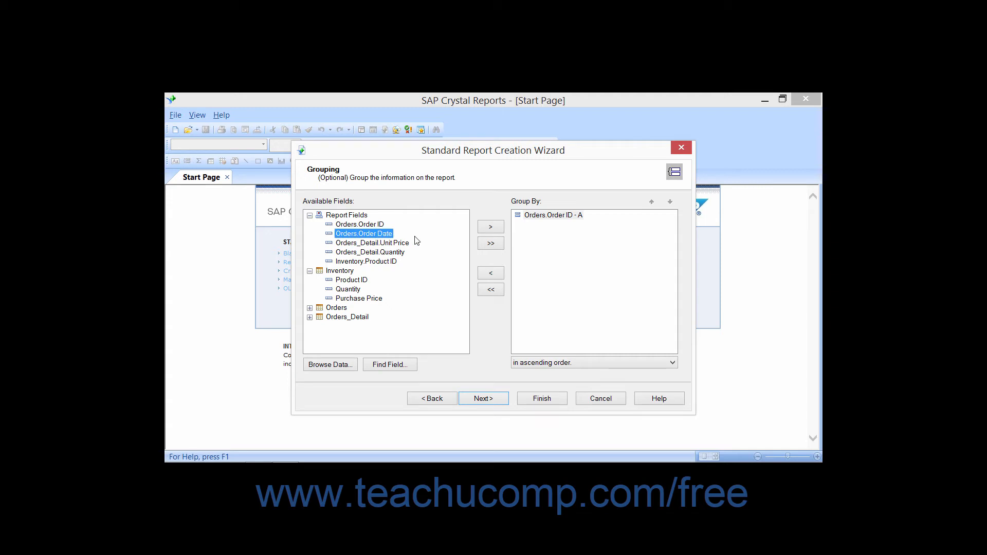
left_click(490, 228)
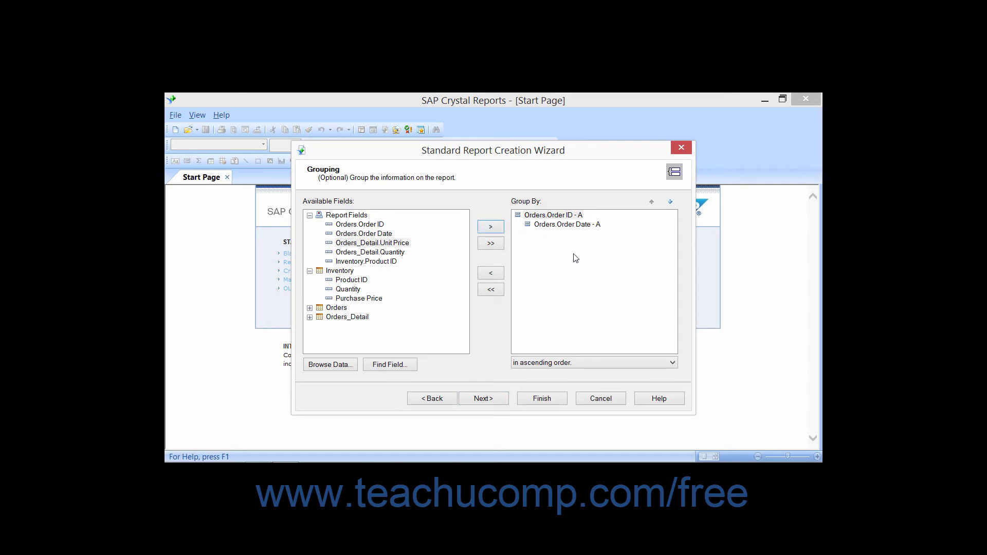
left_click(593, 224)
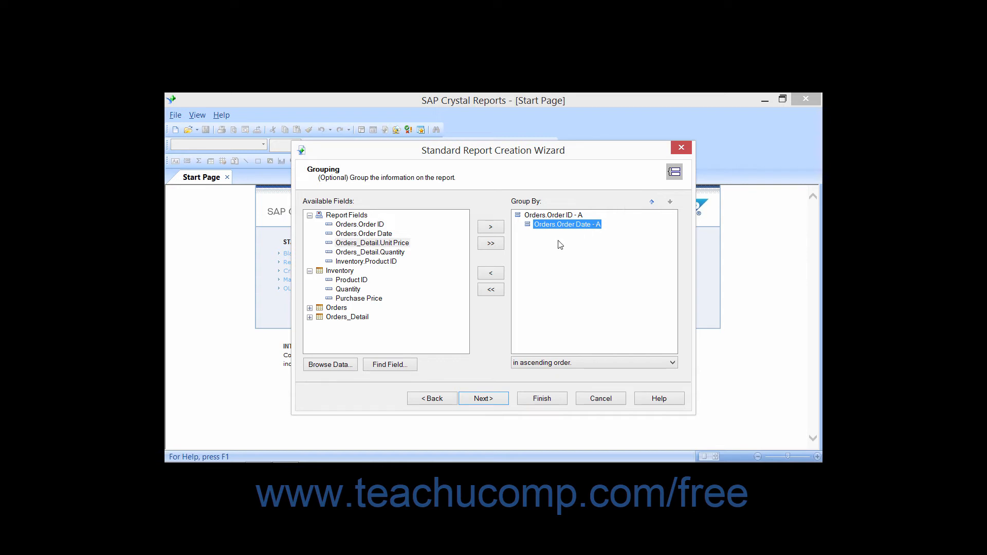
left_click(494, 276)
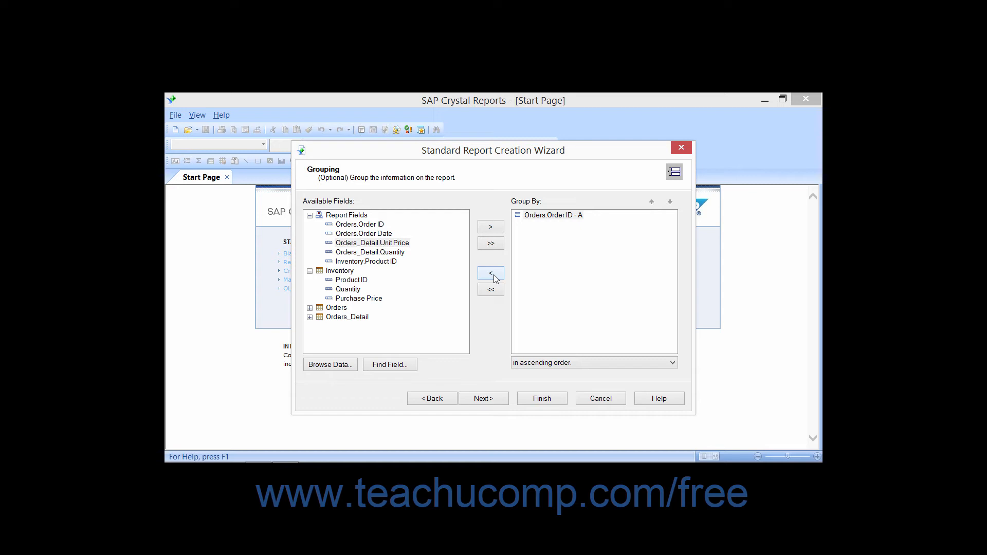
- Continue to the summaries and add another Orders_Detail.Unit Price summary under the Order ID group
left_click(486, 400)
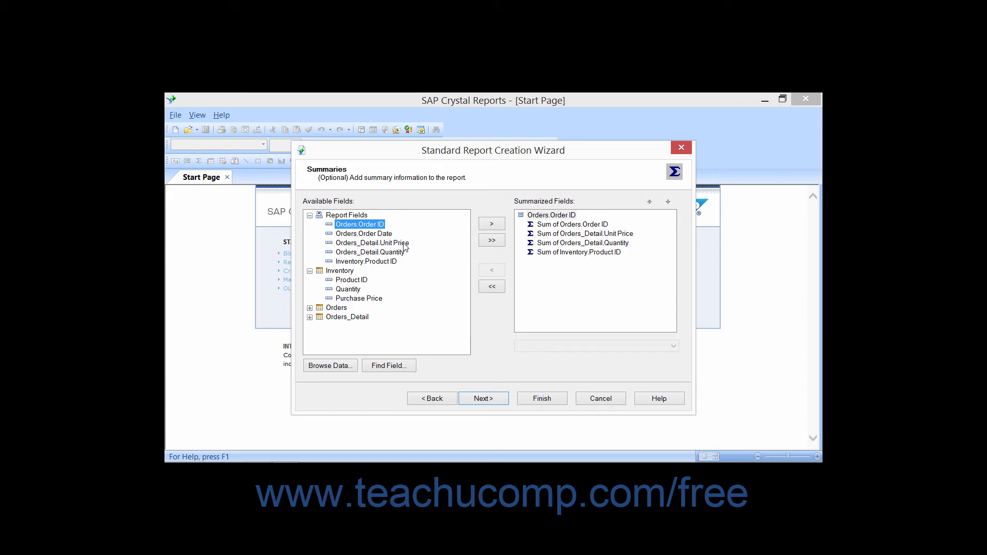
left_click(370, 246)
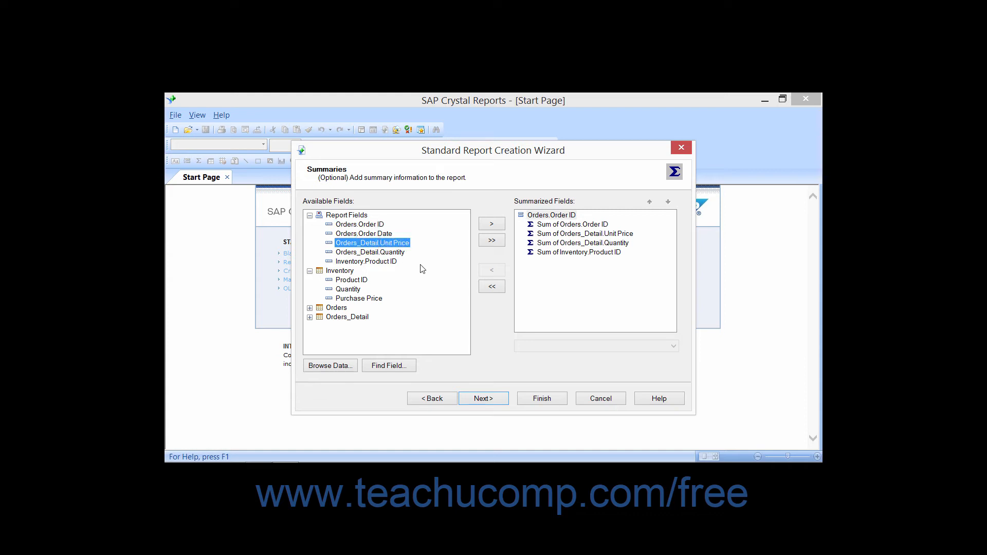
left_click(492, 225)
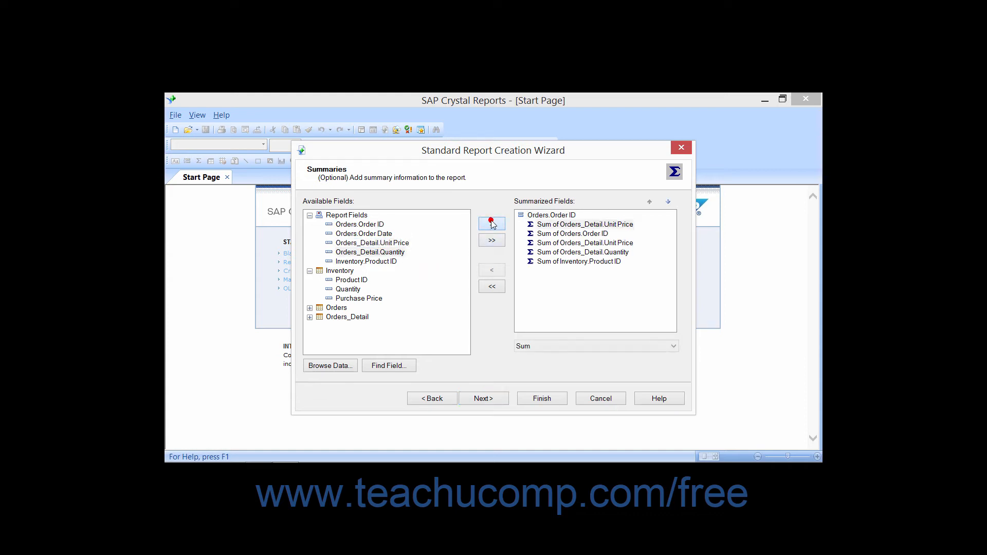
- Change the newly added Orders_Detail.Unit Price summary to Average
left_click(558, 227)
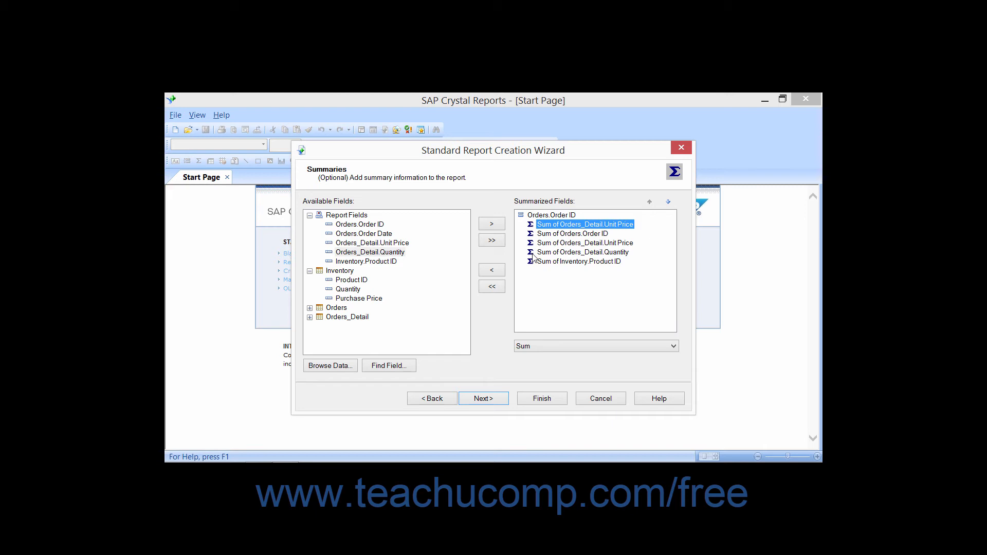
left_click(583, 345)
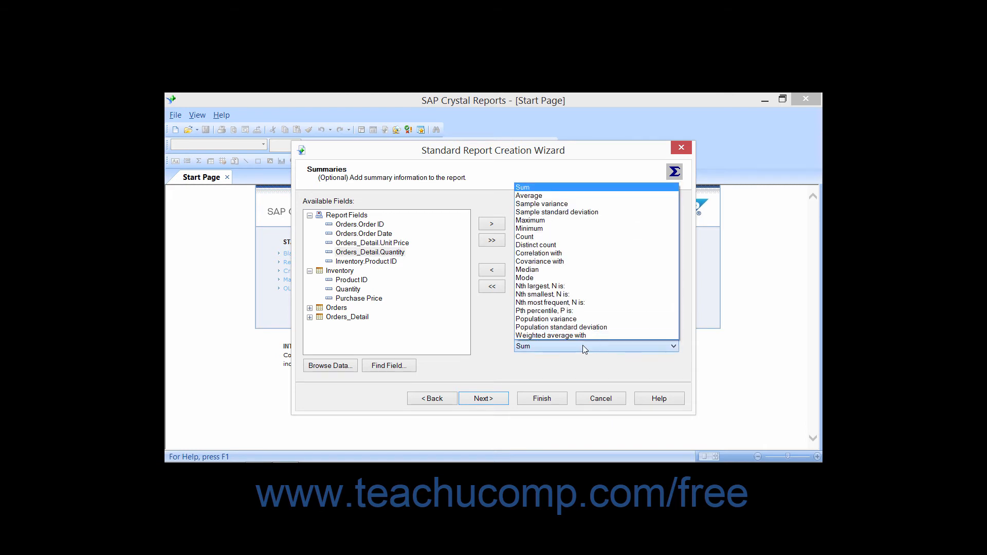
left_click(522, 196)
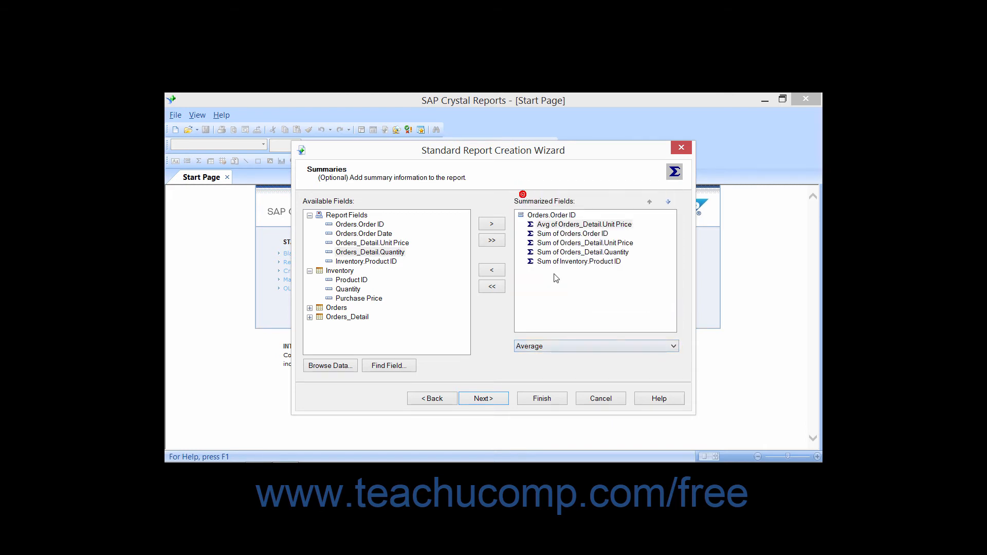
left_click(559, 225)
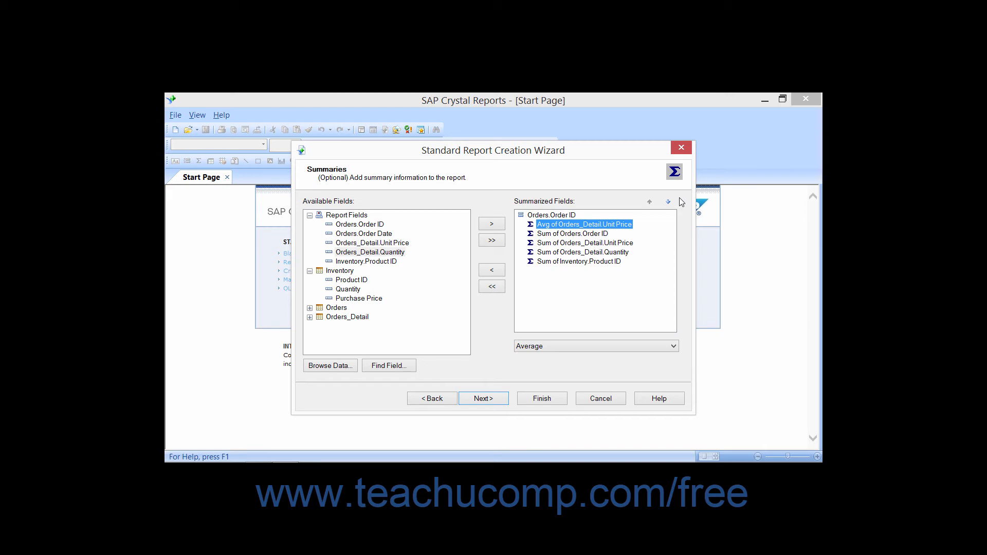
- Remove the sums of Orders.Order ID and Inventory.Product ID and the duplicate Orders_Detail.Unit Price sum from the summarized fields
left_click(609, 235)
left_click(493, 271)
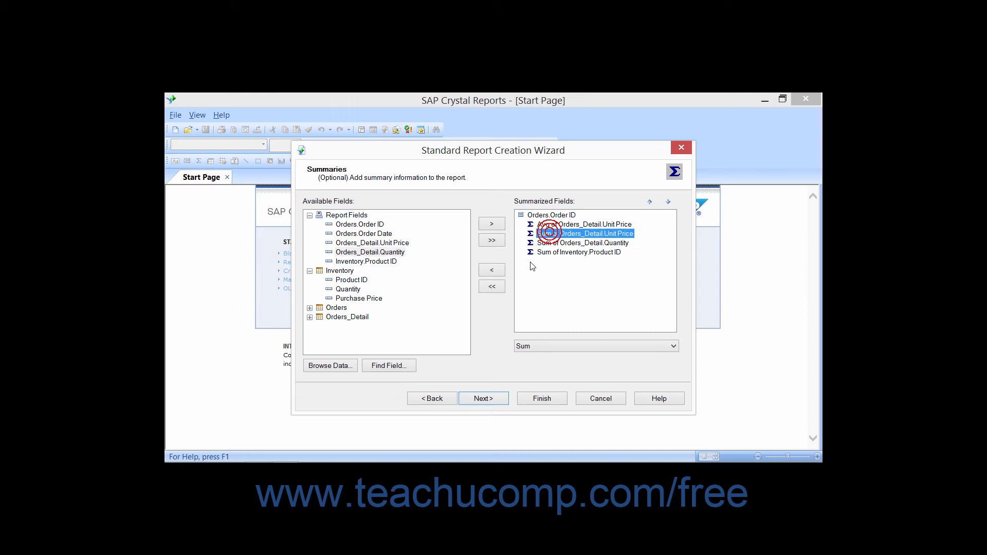
left_click(497, 270)
left_click(549, 236)
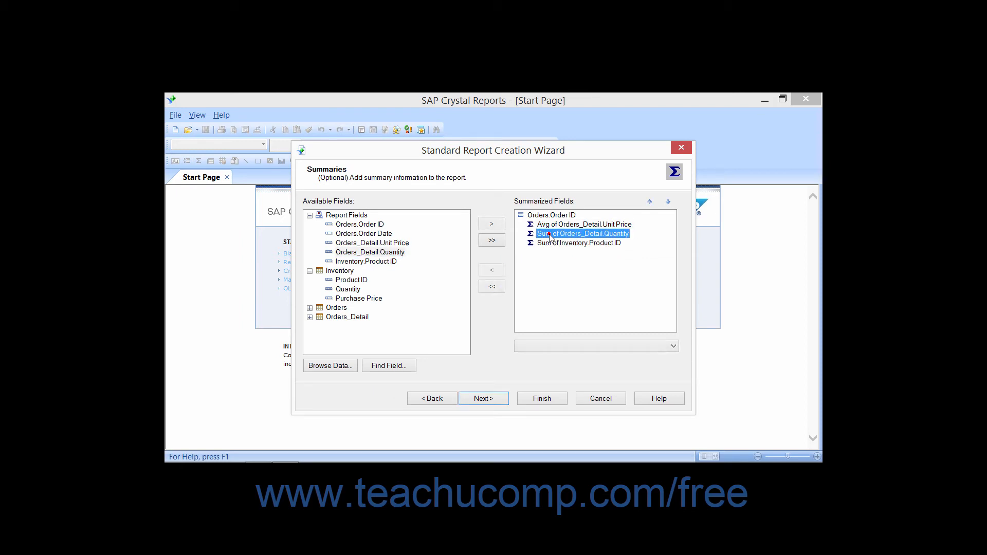
left_click(550, 244)
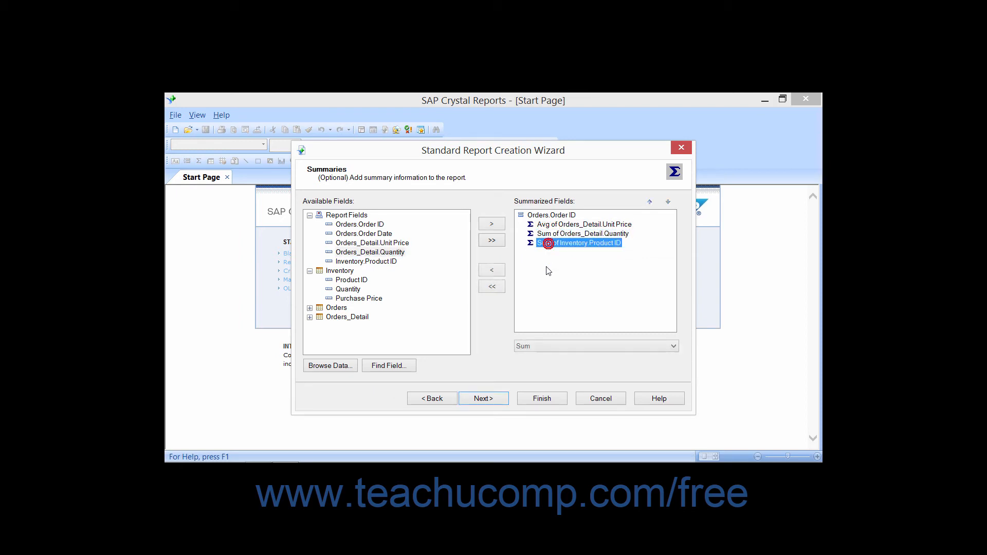
left_click(500, 268)
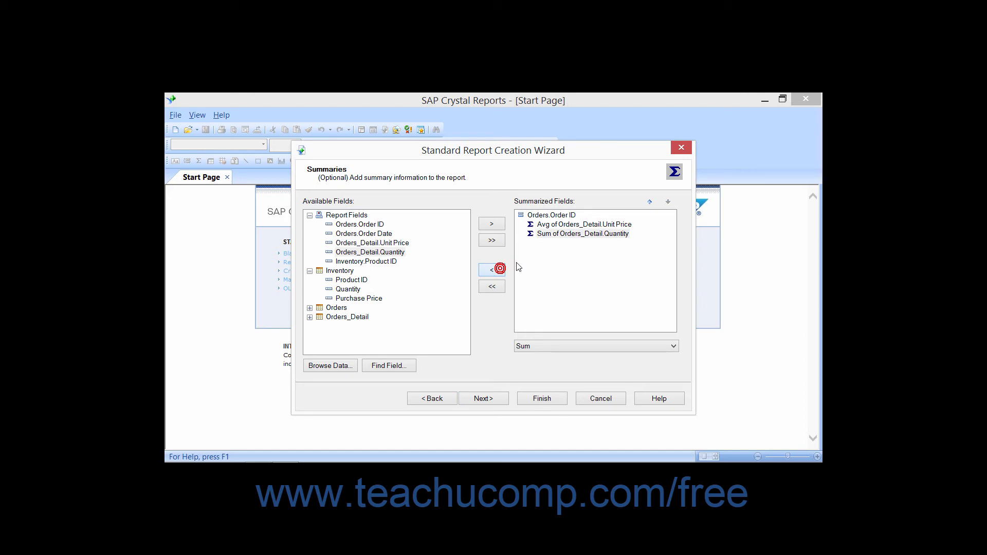
- Set the remaining Orders_Detail.Unit Price summary to Sum
left_click(533, 227)
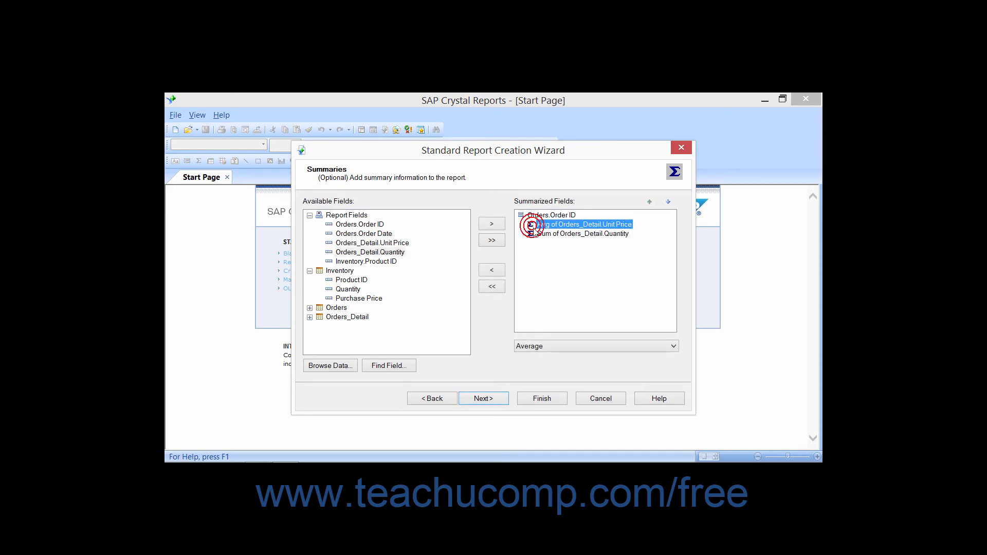
left_click(551, 347)
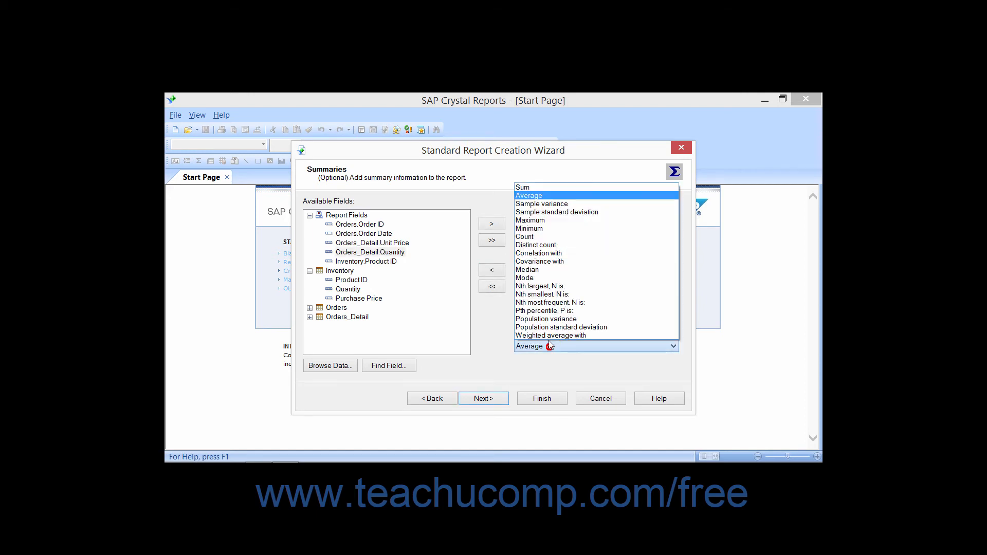
left_click(549, 188)
left_click(548, 234)
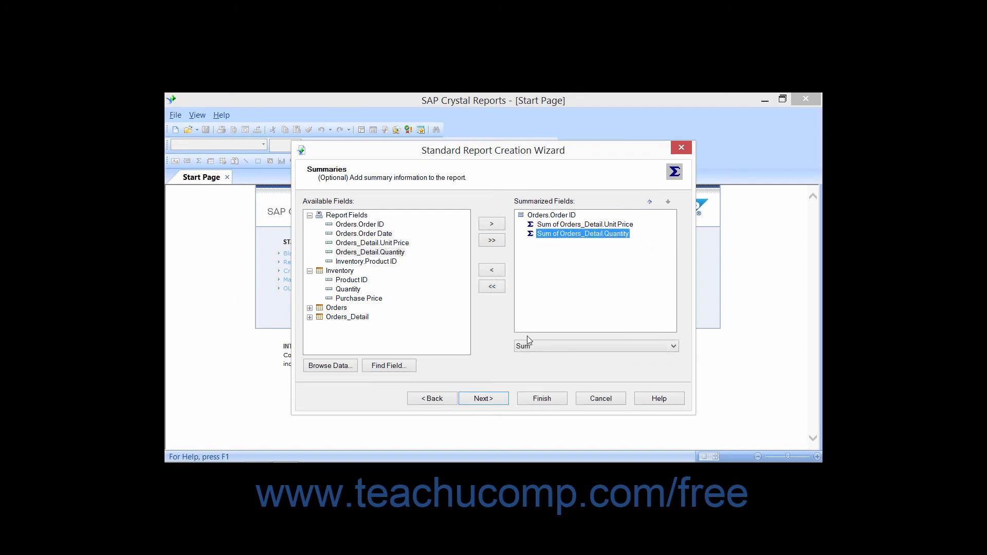
- Leave the Orders.Order ID group ordering at None and continue to the chart options
left_click(489, 396)
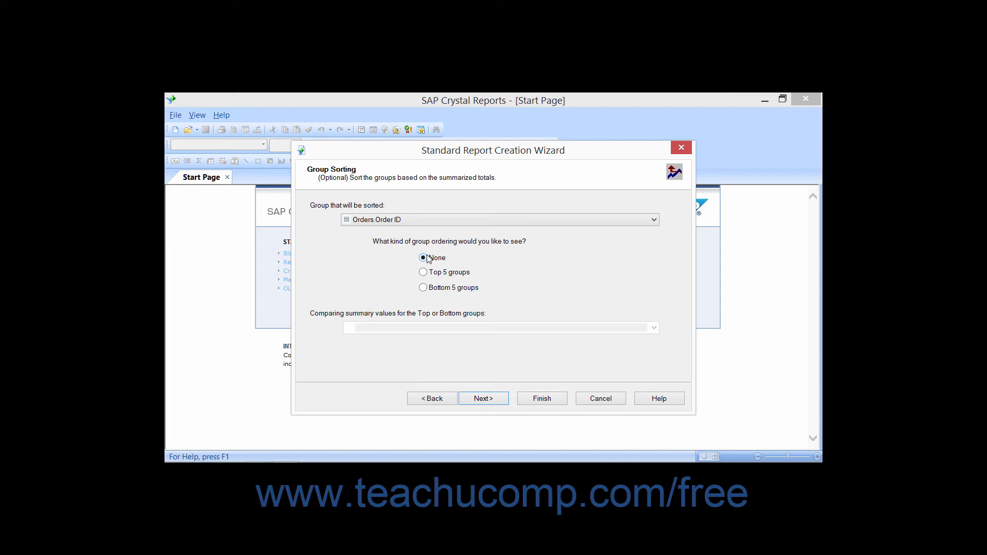
left_click(402, 275)
left_click(325, 220)
left_click(483, 398)
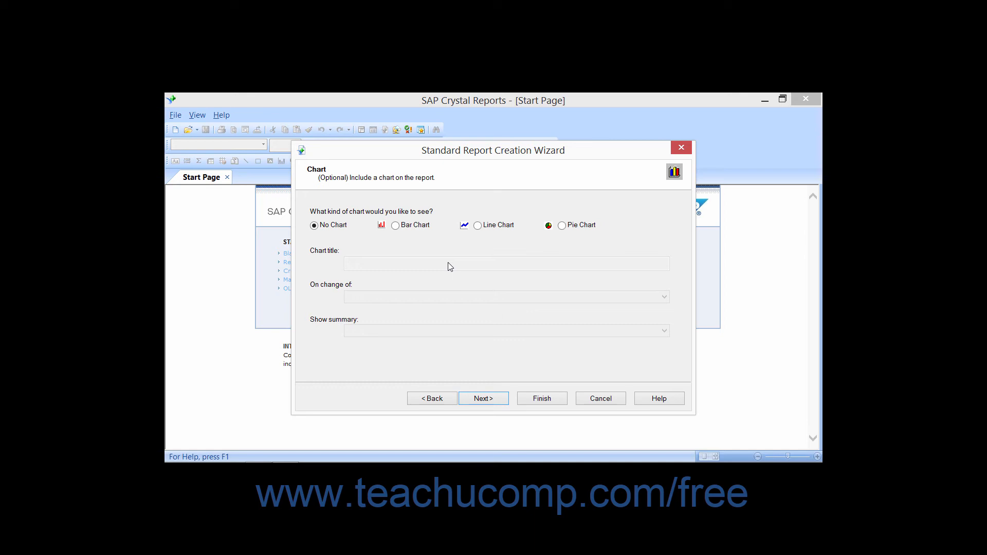
- Keep the No Chart option and continue to the record selection
left_click(314, 226)
left_click(328, 283)
left_click(327, 284)
left_click(489, 401)
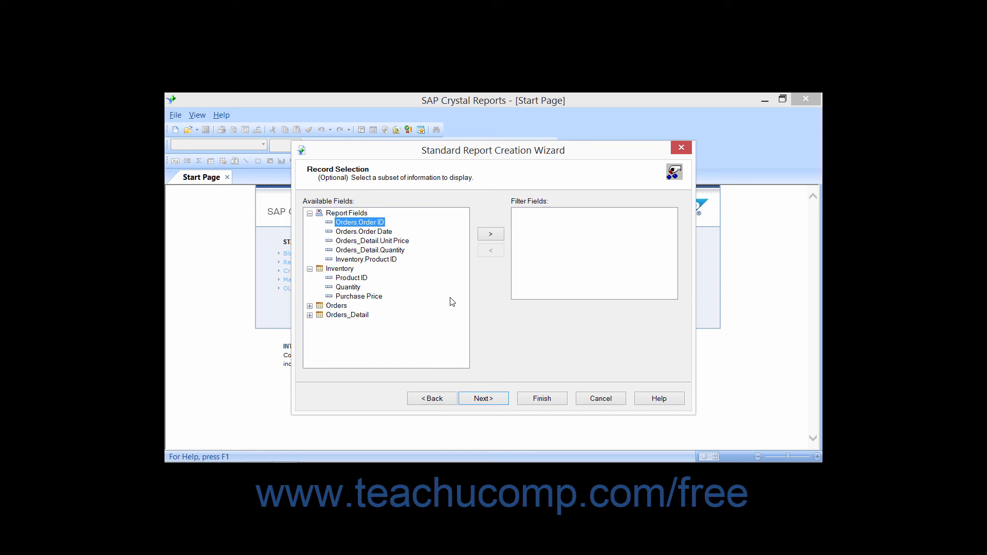
- Add Orders.Order Date as a filter field with the condition "is between"
left_click(387, 232)
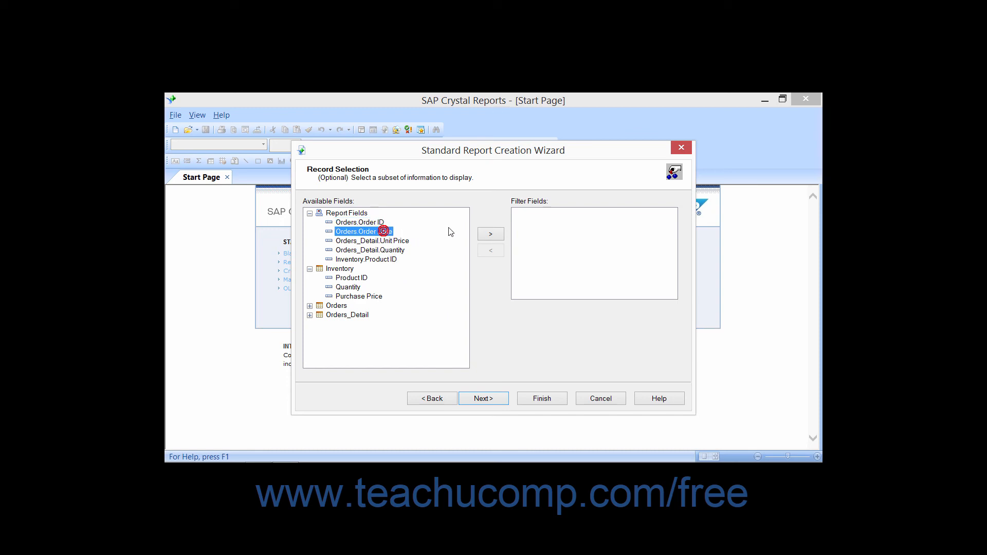
left_click(495, 235)
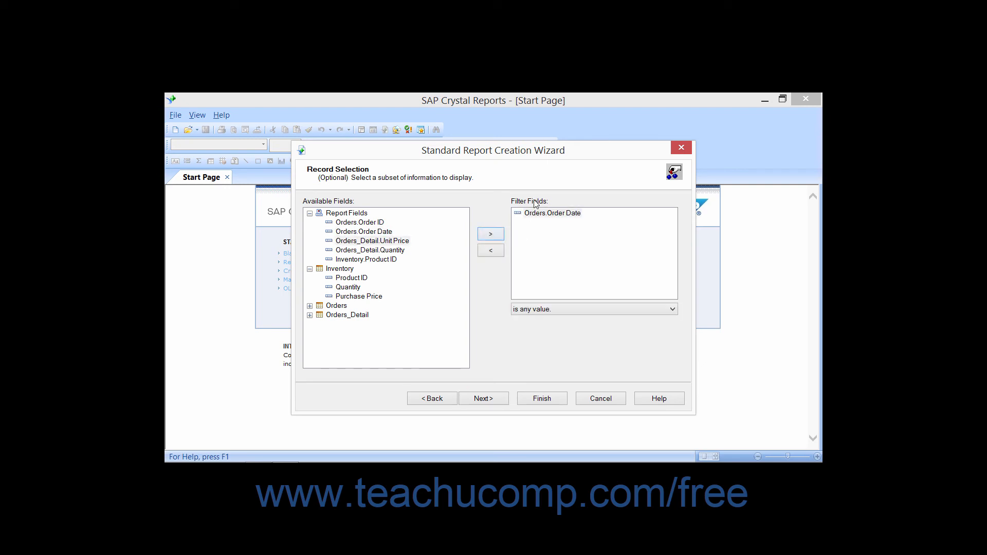
left_click(546, 310)
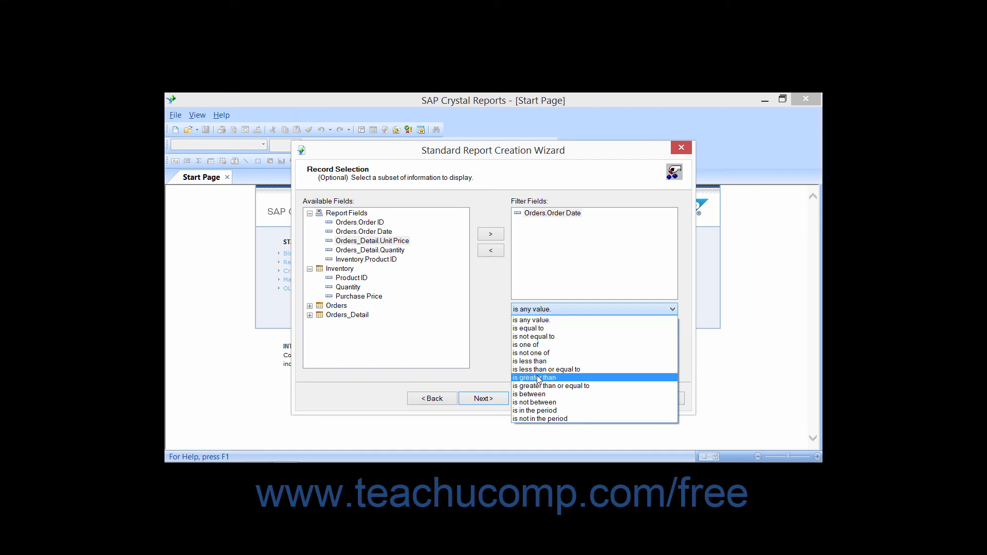
left_click(538, 395)
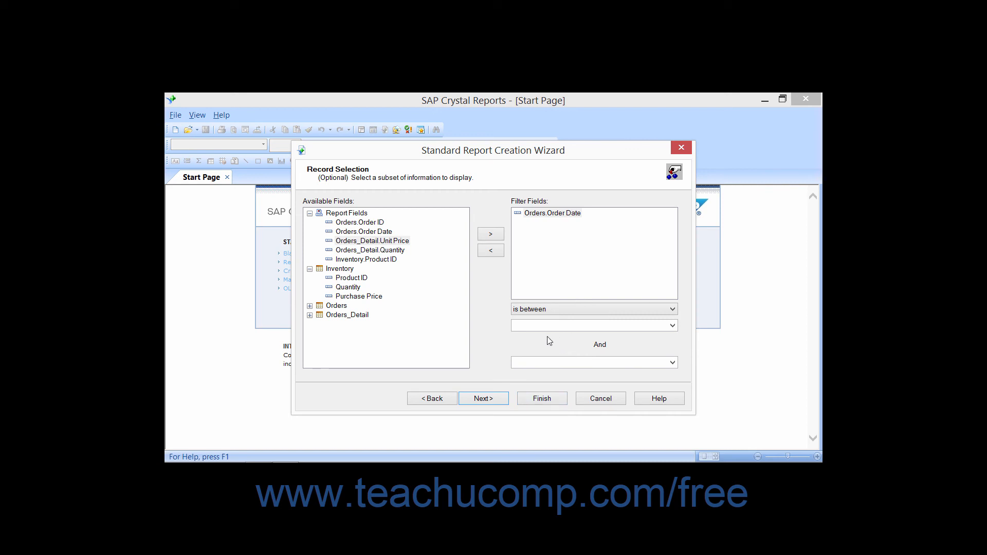
- Set the Order Date filter range from 1/1/2004 to 12/31/2004
left_click(531, 325)
left_click(673, 325)
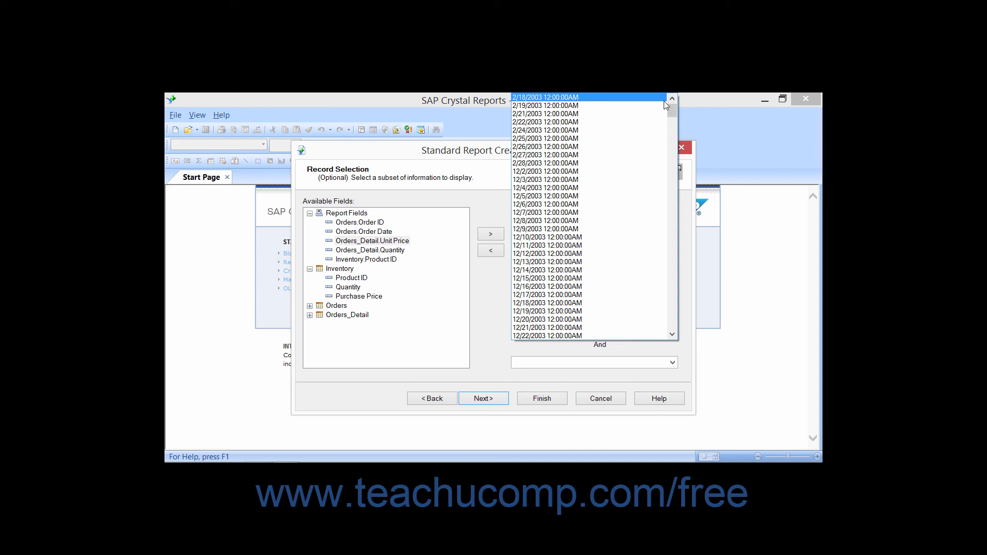
left_click(585, 363)
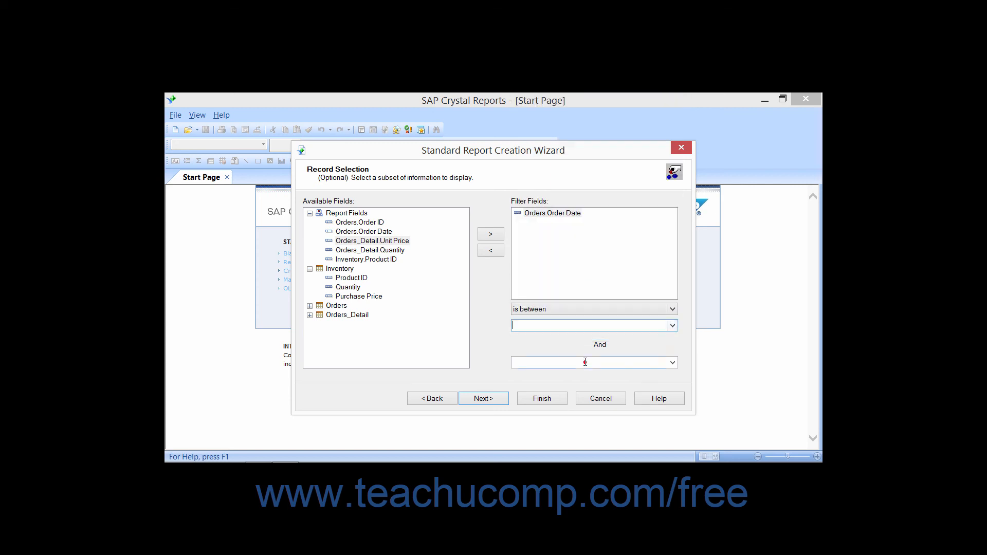
type("1/1/2004")
left_click(593, 366)
type("12/31")
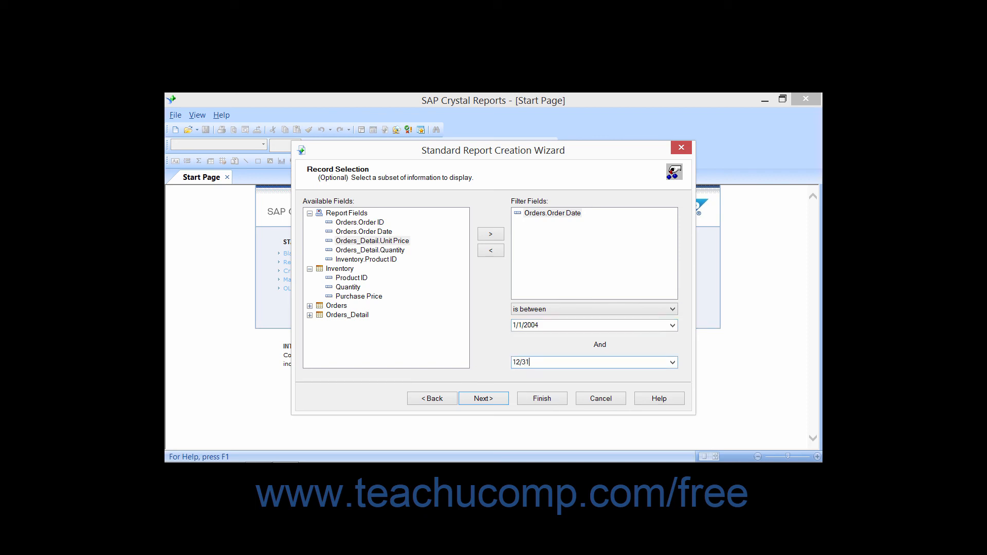
type("/2004")
left_click(586, 326)
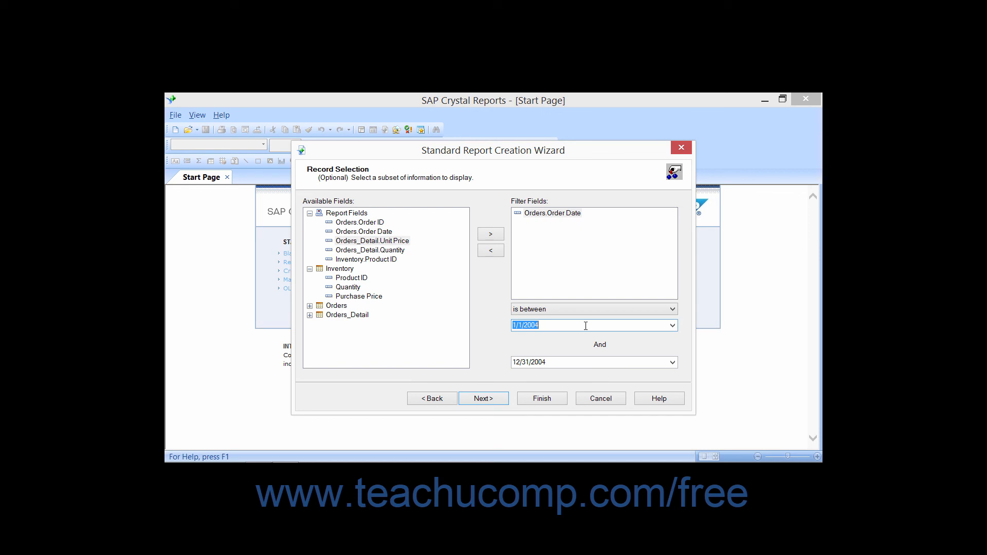
- Choose the Block (Blue) template for the report and finish the wizard
left_click(497, 399)
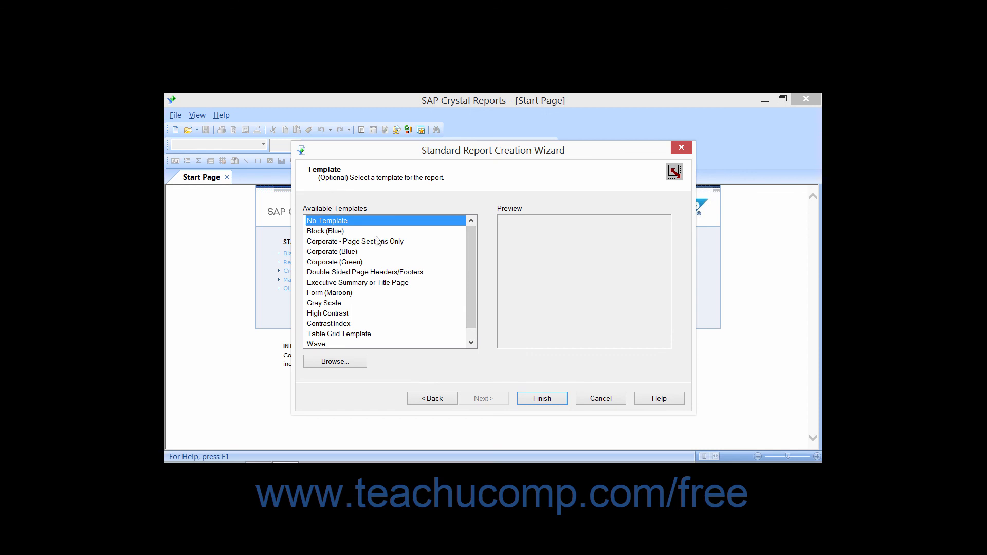
left_click(325, 232)
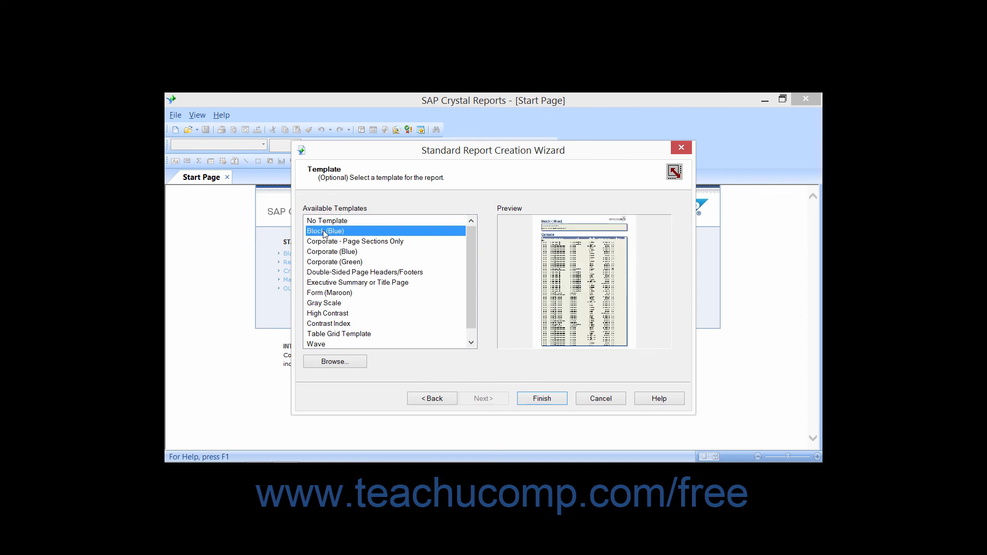
left_click(373, 366)
left_click(341, 220)
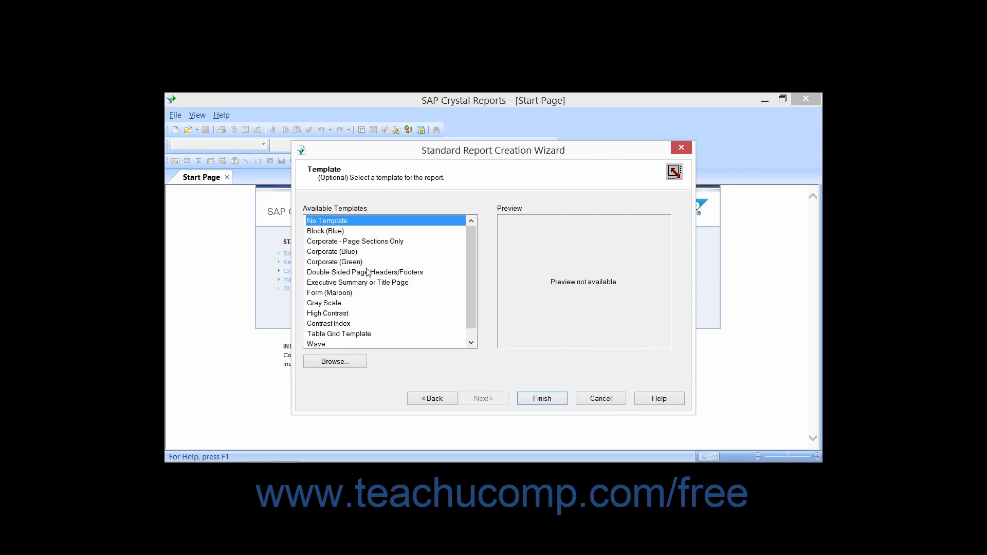
left_click(336, 230)
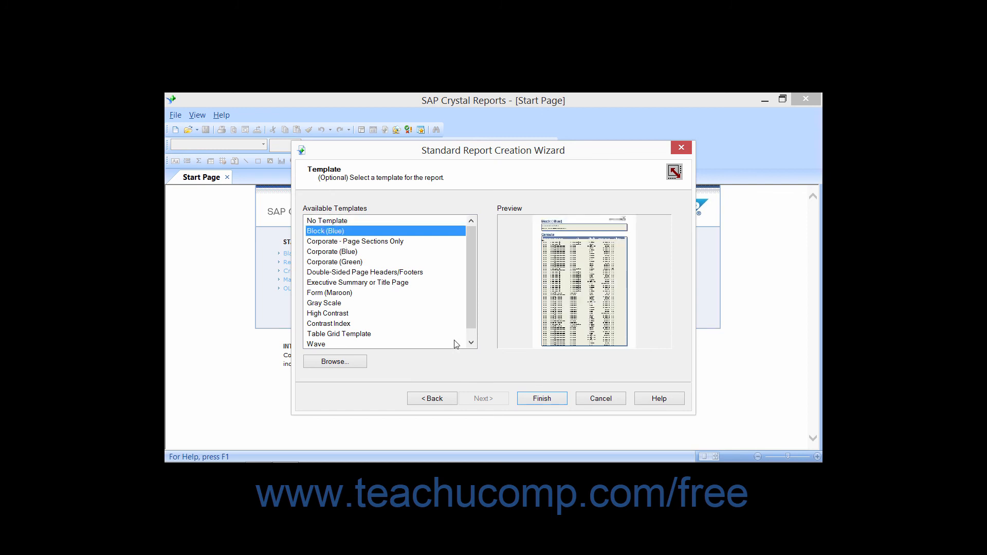
left_click(541, 399)
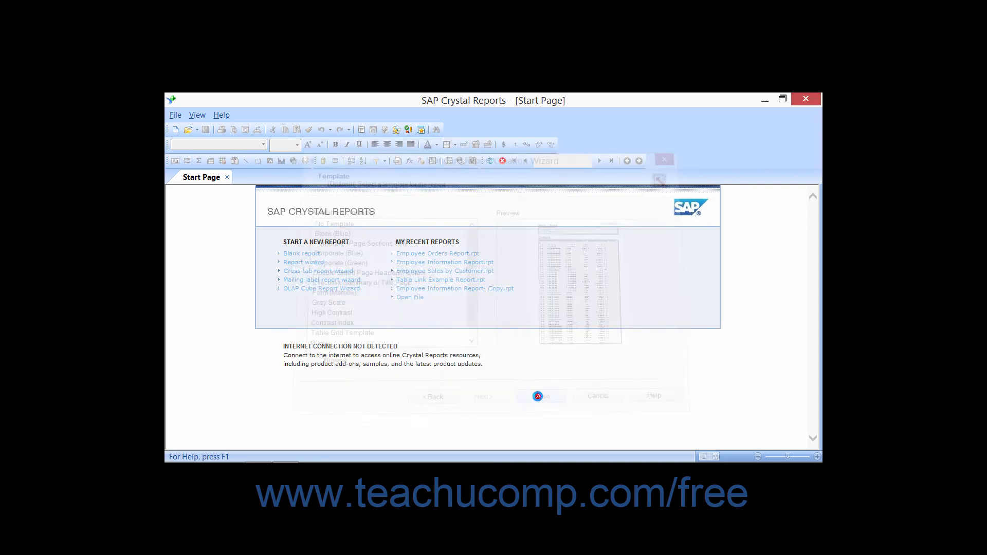